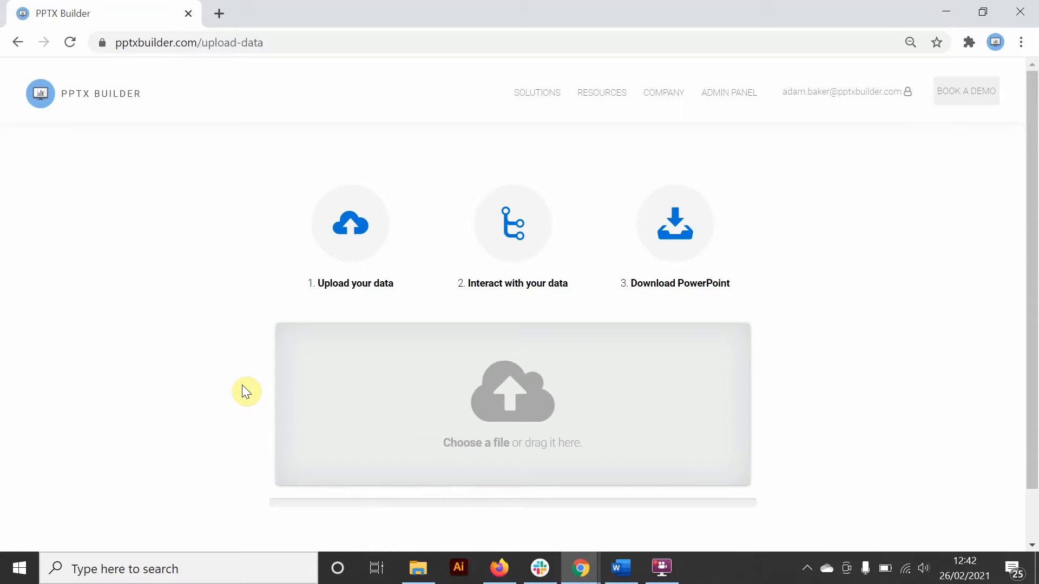
Upload the Data4 (Awesome TV) workbook from the For Demo Video folder and import its data tables
click(418, 569)
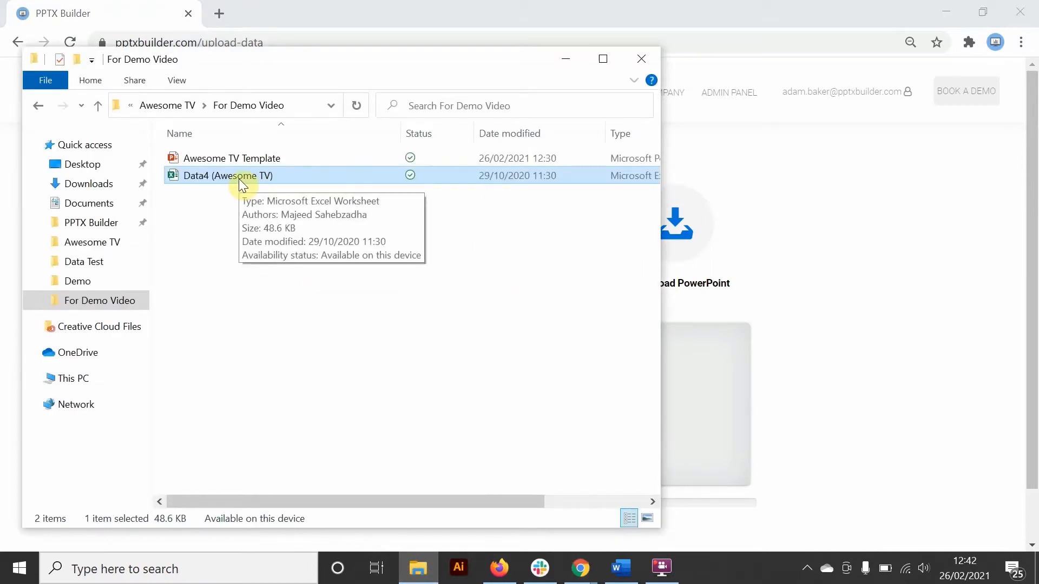
drag(238, 179, 699, 414)
click(513, 389)
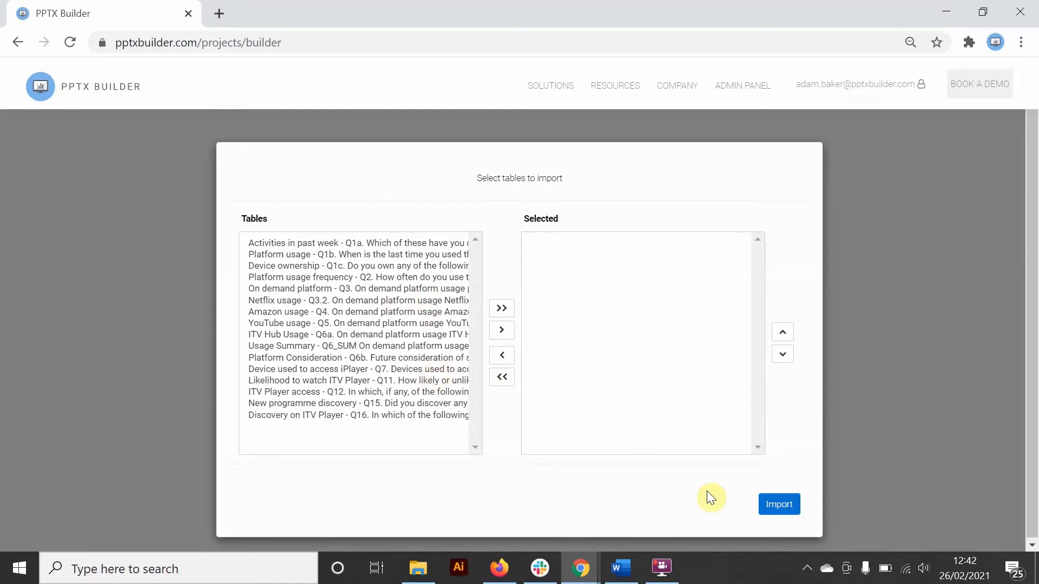
click(776, 508)
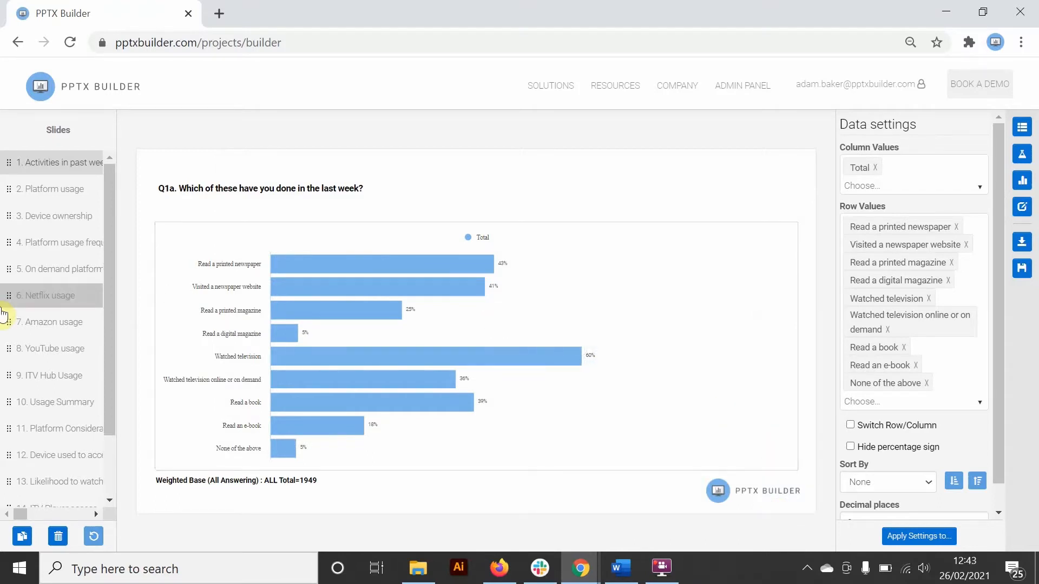
Import the Awesome TV Template file as the PowerPoint theme and accept the theme change
scroll(3, 314, down, 3)
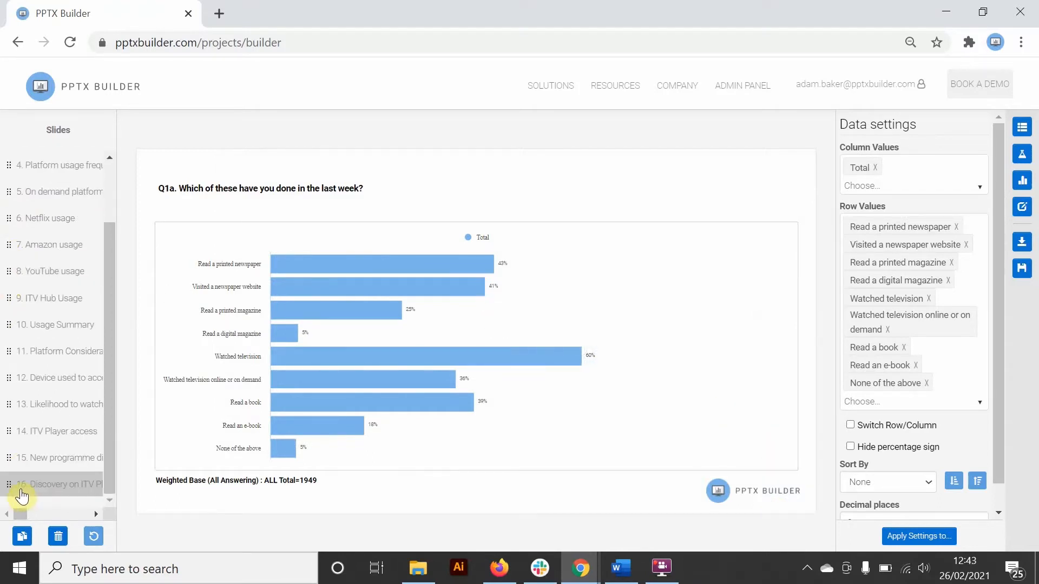
scroll(25, 202, up, 3)
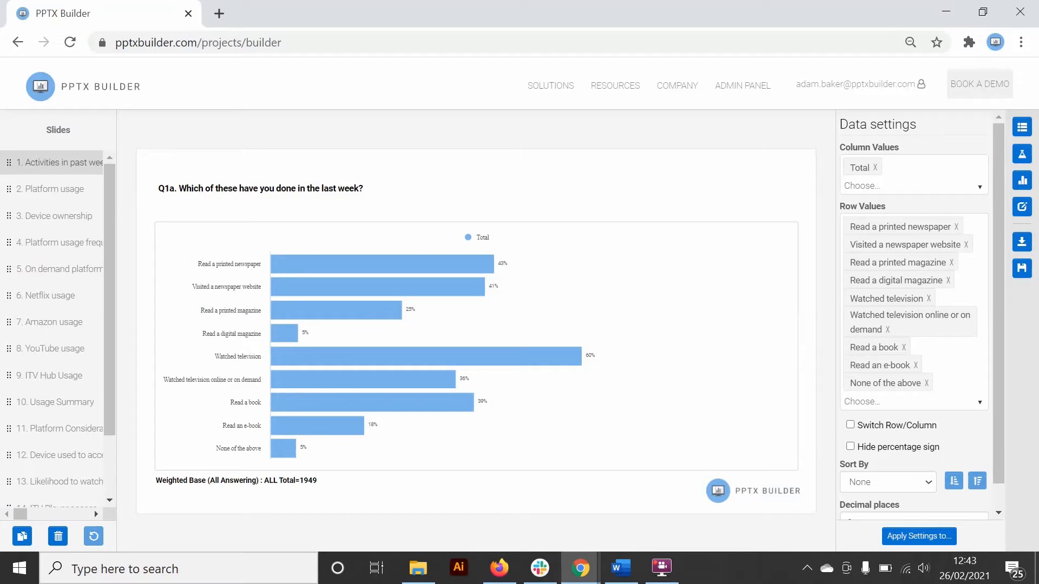
click(1021, 210)
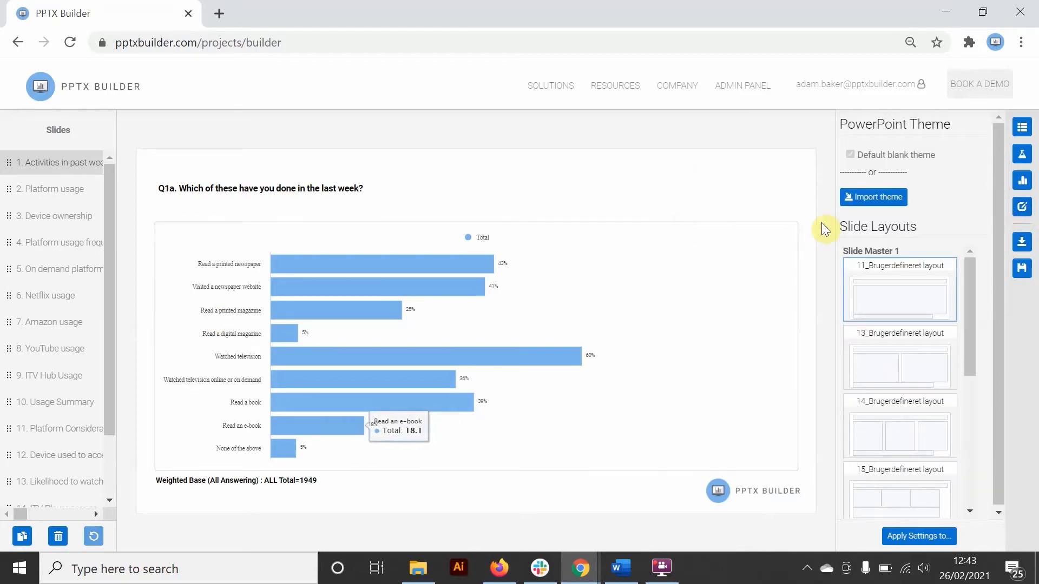
click(874, 201)
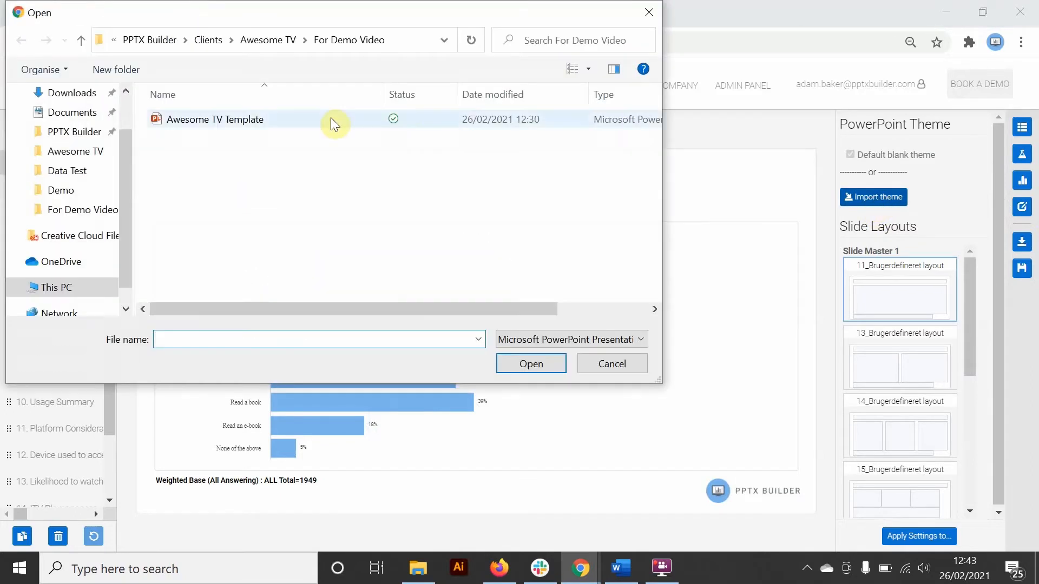
click(293, 120)
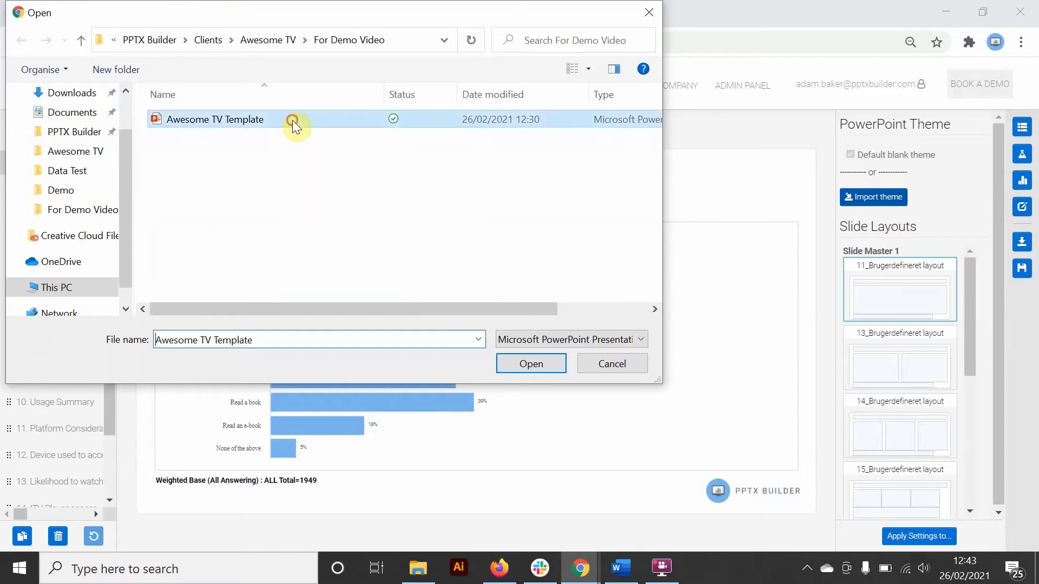
click(522, 365)
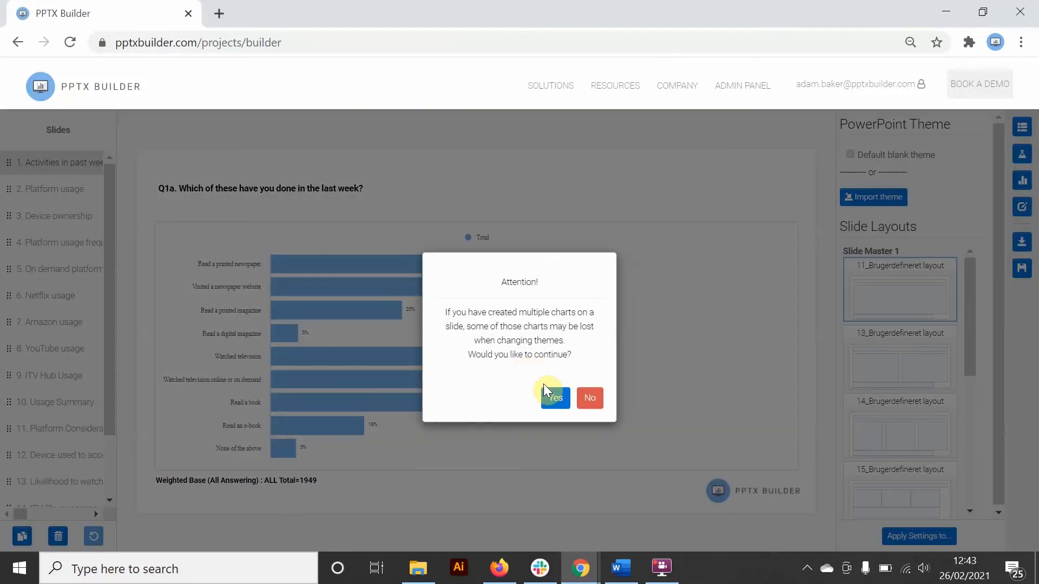
click(551, 402)
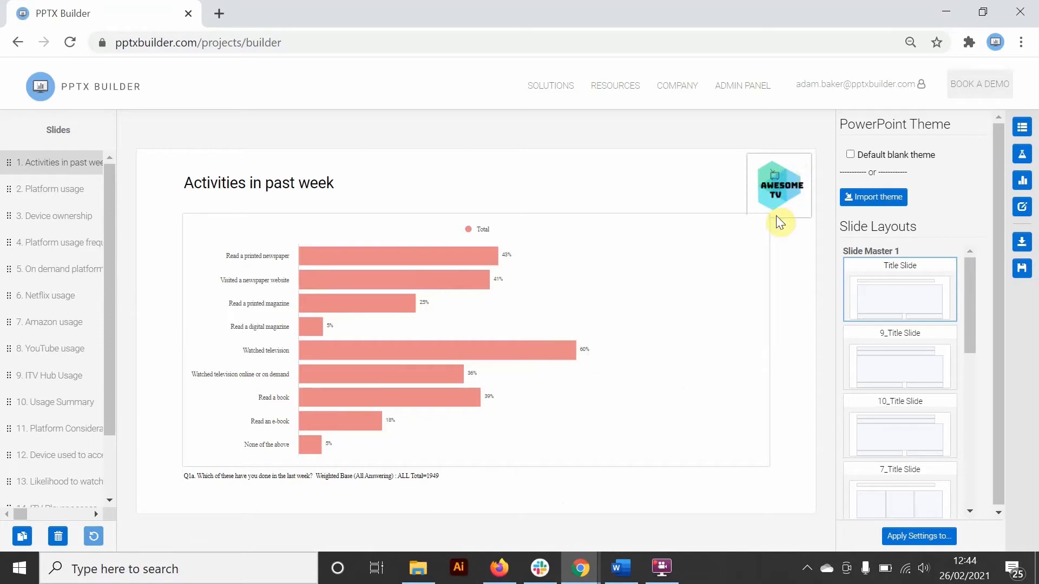
Try the 9_Title Slide layout on the Activities in past week slide and return it to Title Slide
click(787, 316)
scroll(880, 361, down, 1)
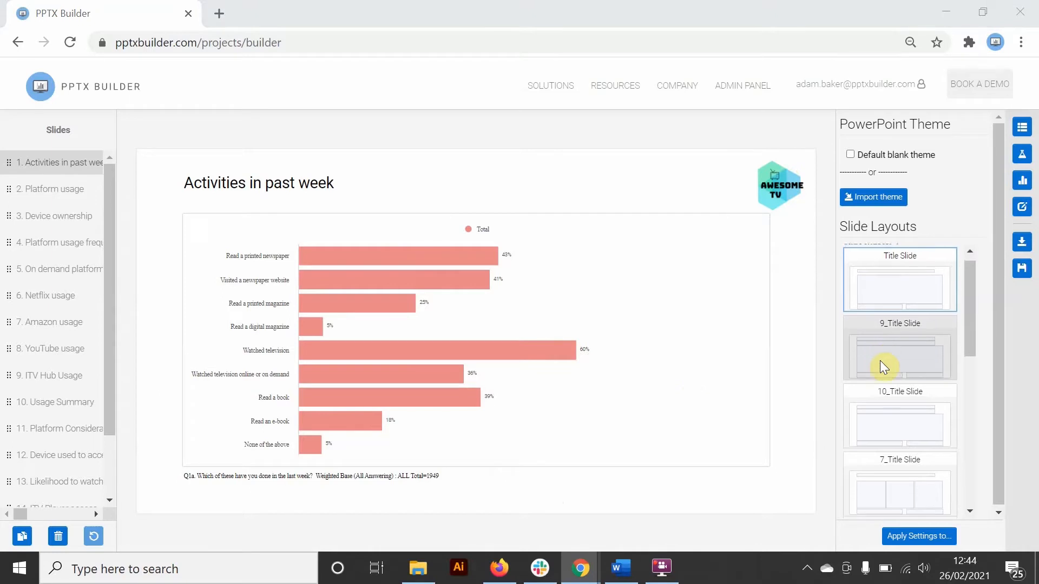
scroll(895, 405, down, 1)
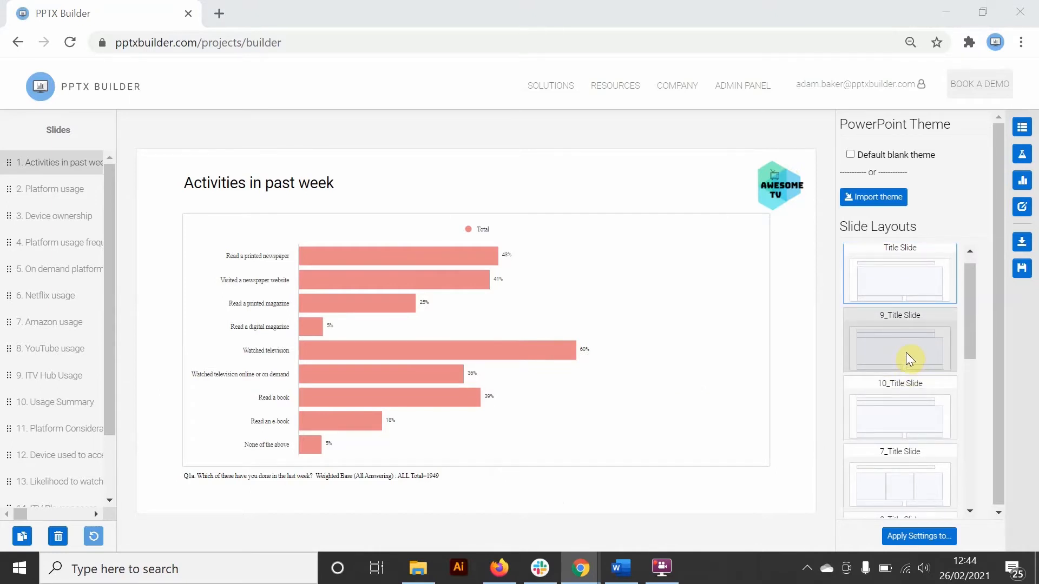
click(904, 388)
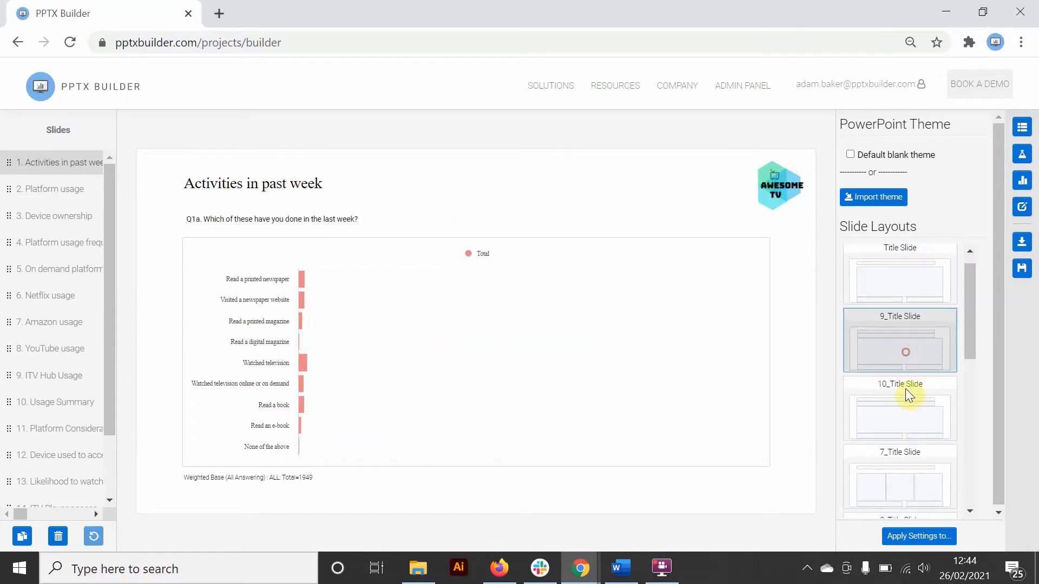
click(884, 329)
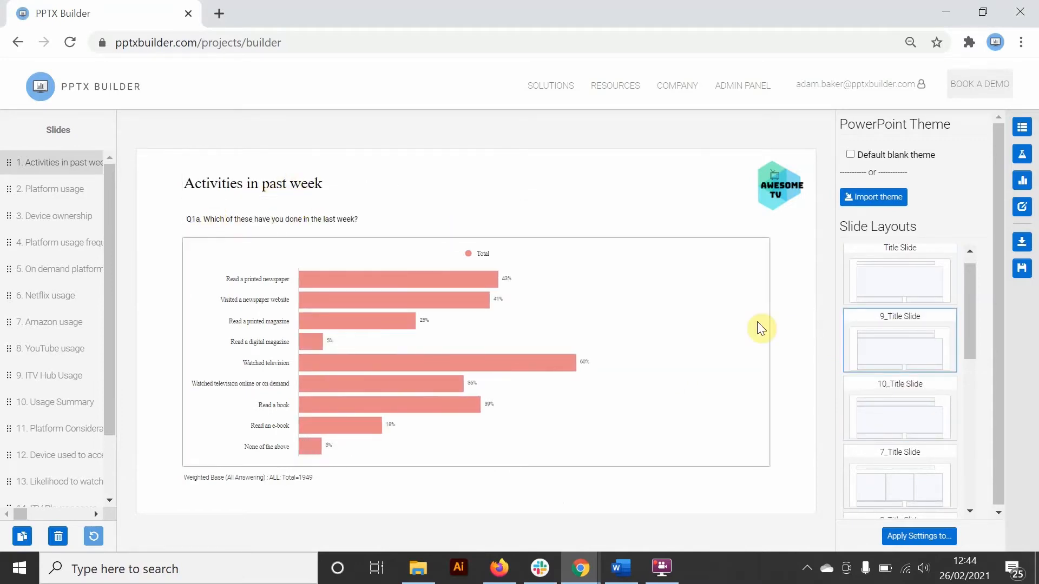
click(850, 287)
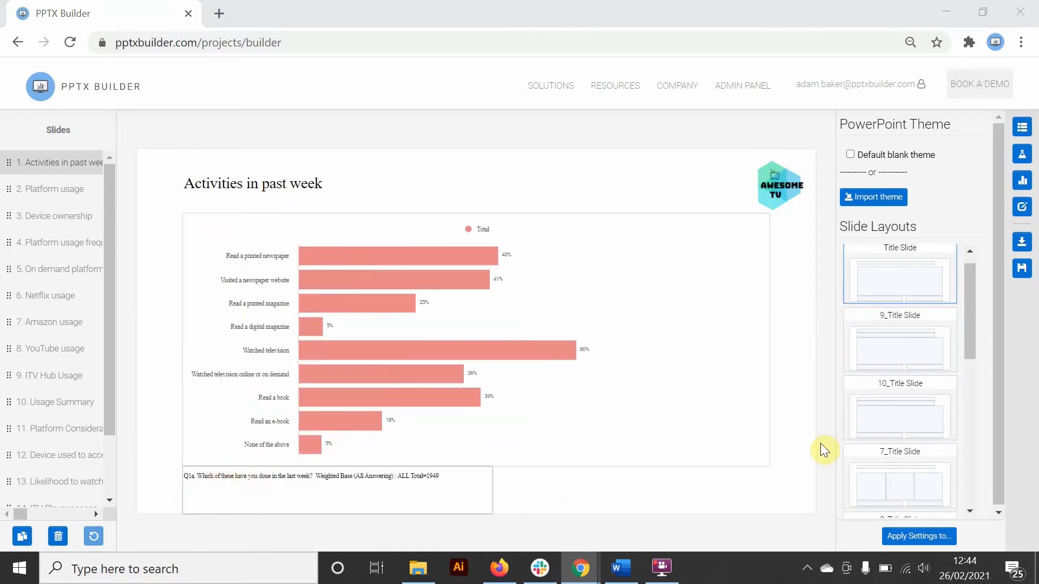
Try the 10_Title Slide and 8_Title Slide layouts on the first slide, return to Title Slide and review the remaining layouts
click(851, 426)
scroll(868, 434, down, 1)
click(884, 430)
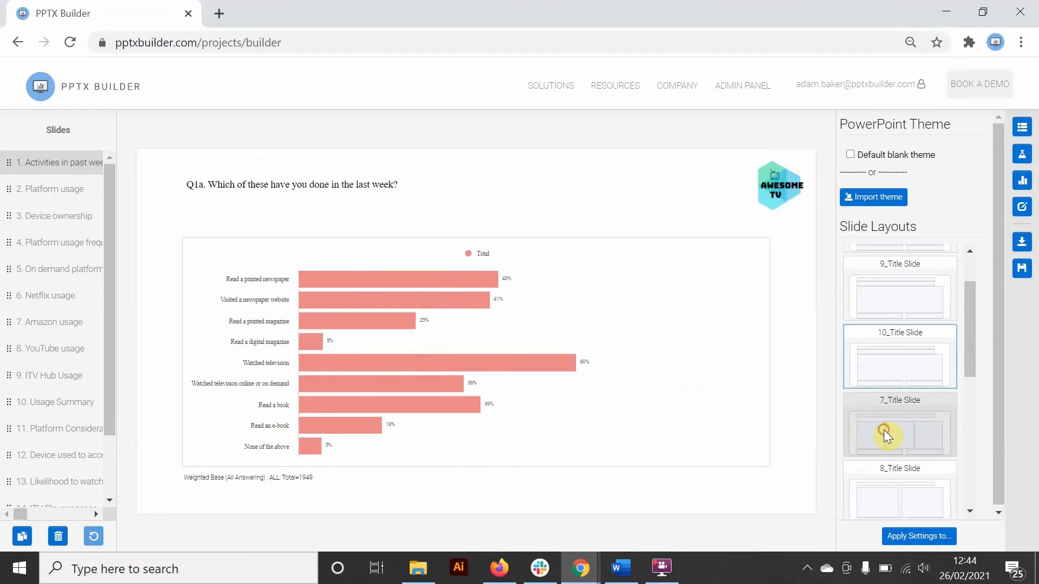
click(908, 459)
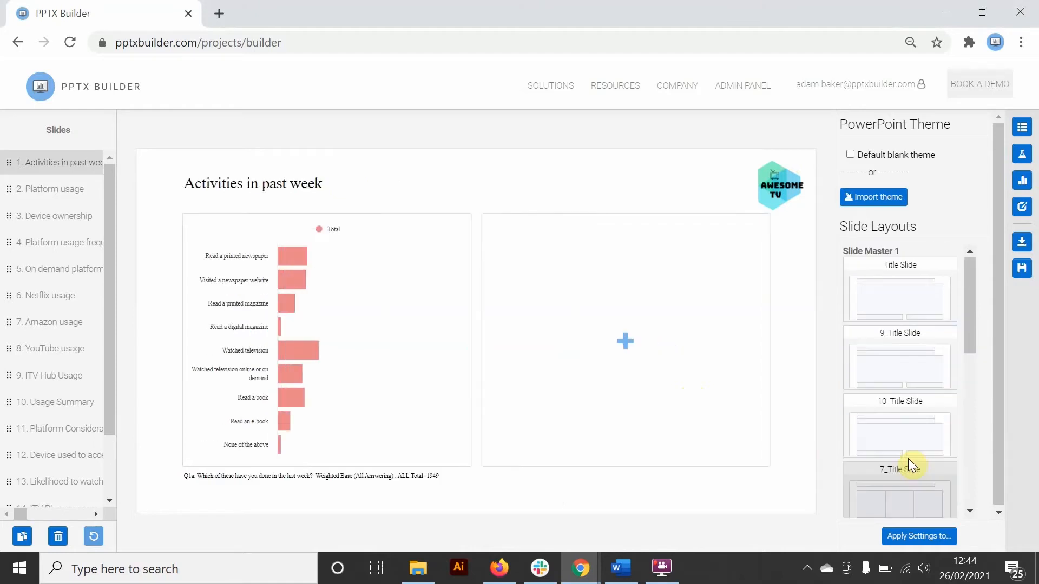
click(906, 300)
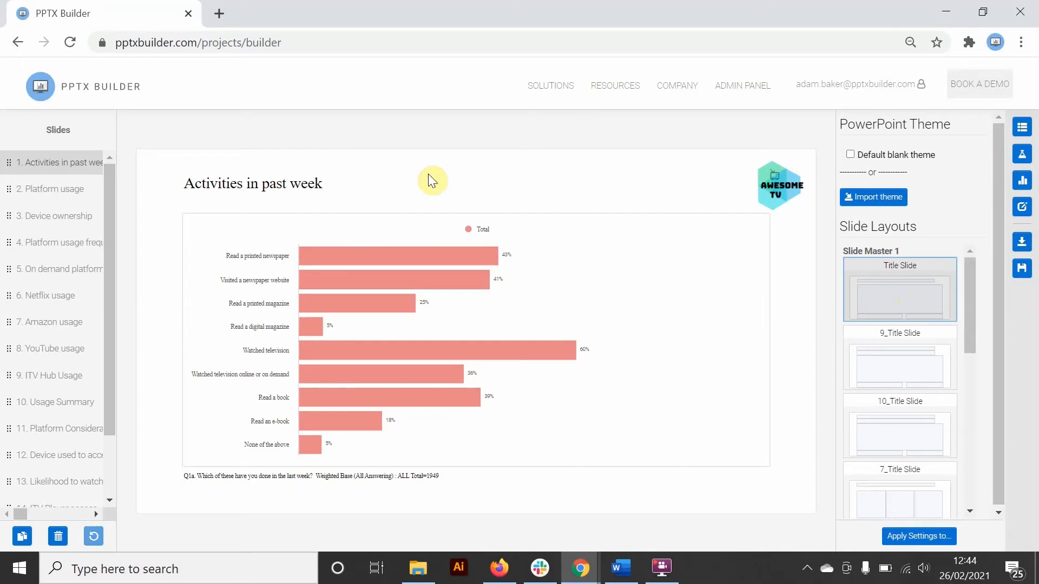
scroll(865, 332, down, 1)
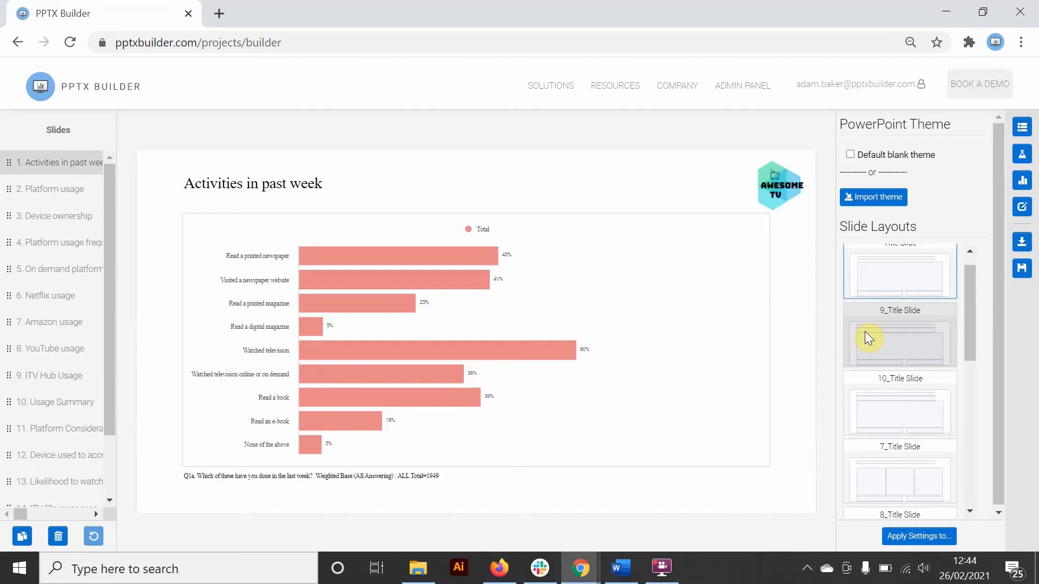
scroll(896, 455, down, 3)
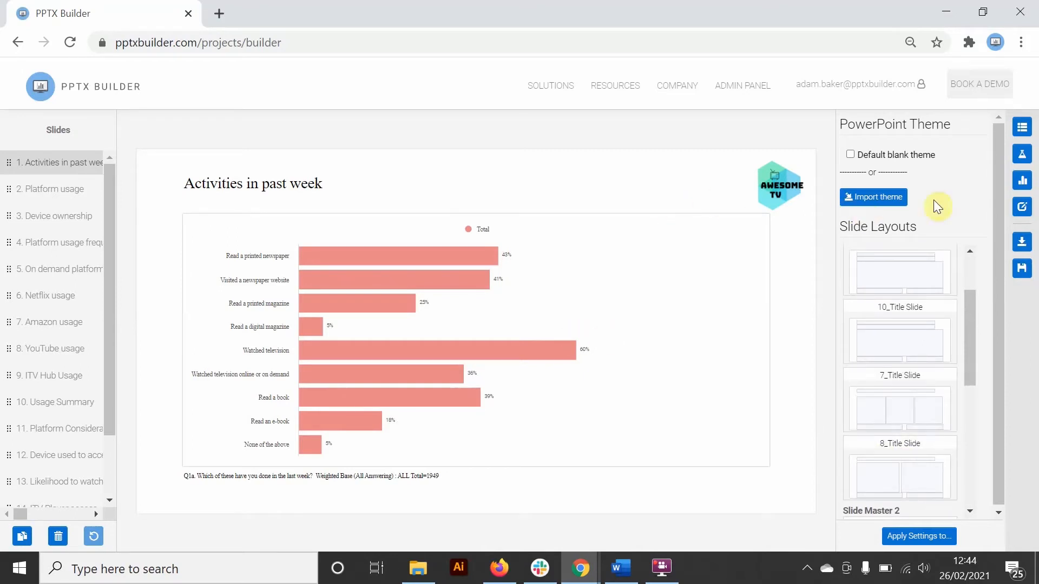
Replace Total with On Demand Segmentation in the column values of the Activities in past week chart
click(1024, 129)
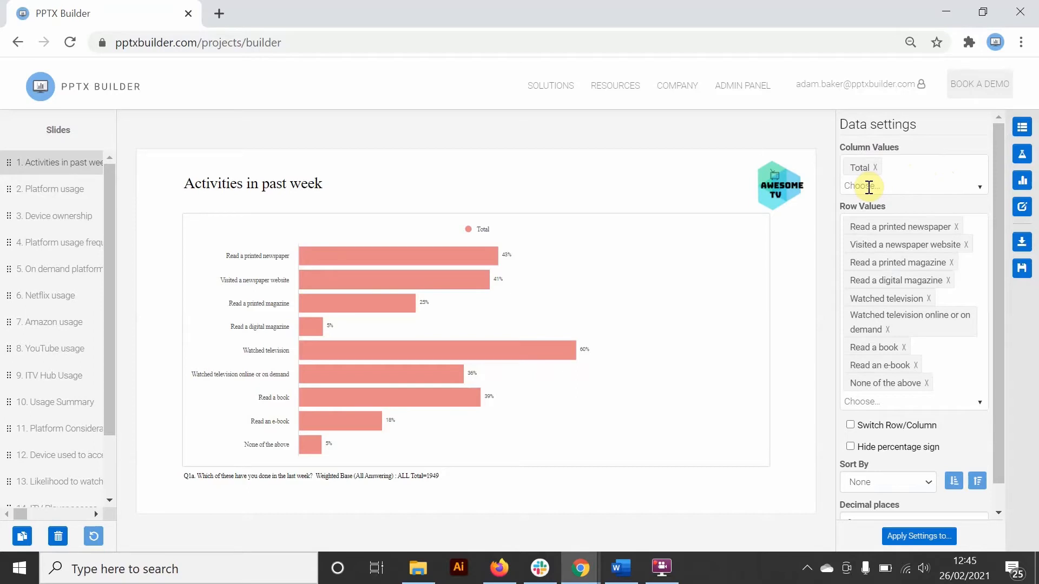
click(887, 186)
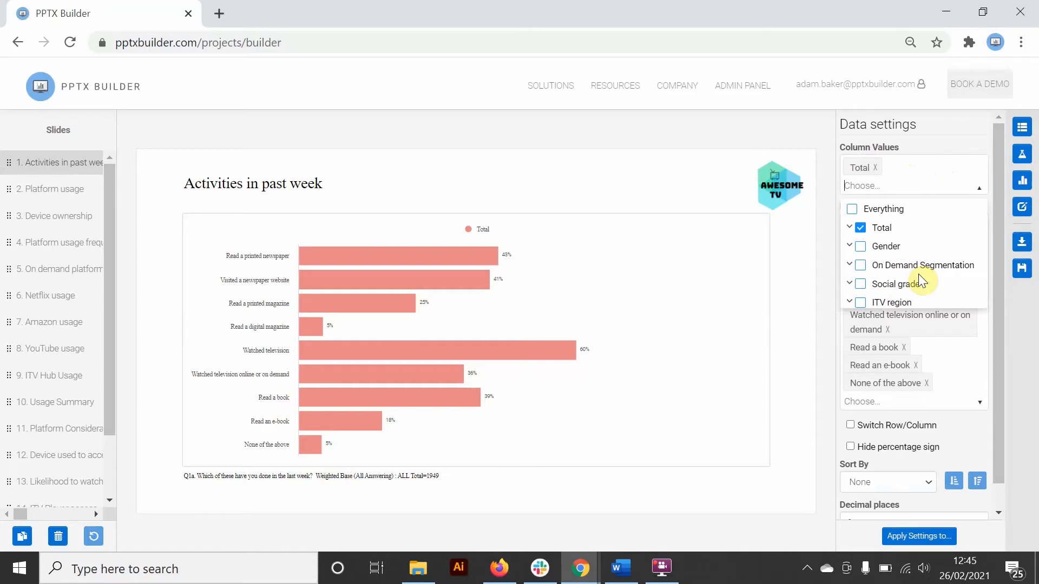
click(859, 268)
click(860, 246)
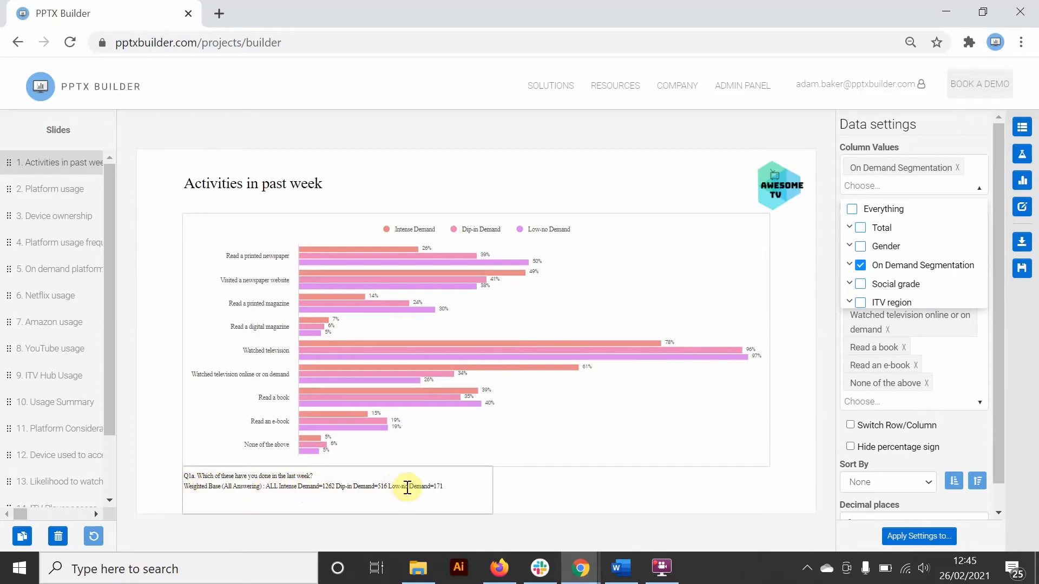
Exclude Dip-in Demand from the chart's On Demand Segmentation columns, keeping Intense Demand and Low-no Demand
click(849, 266)
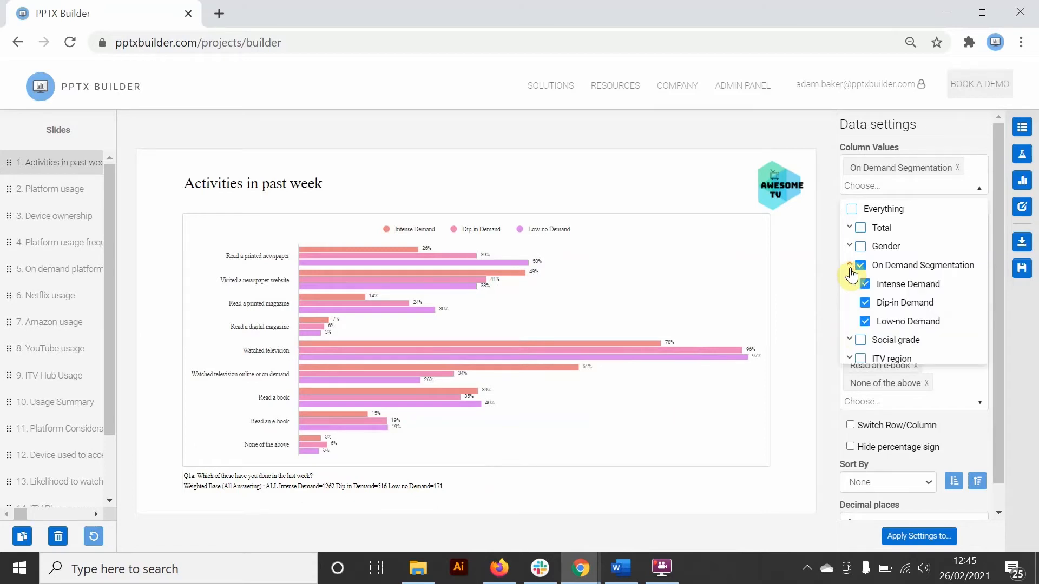
click(865, 302)
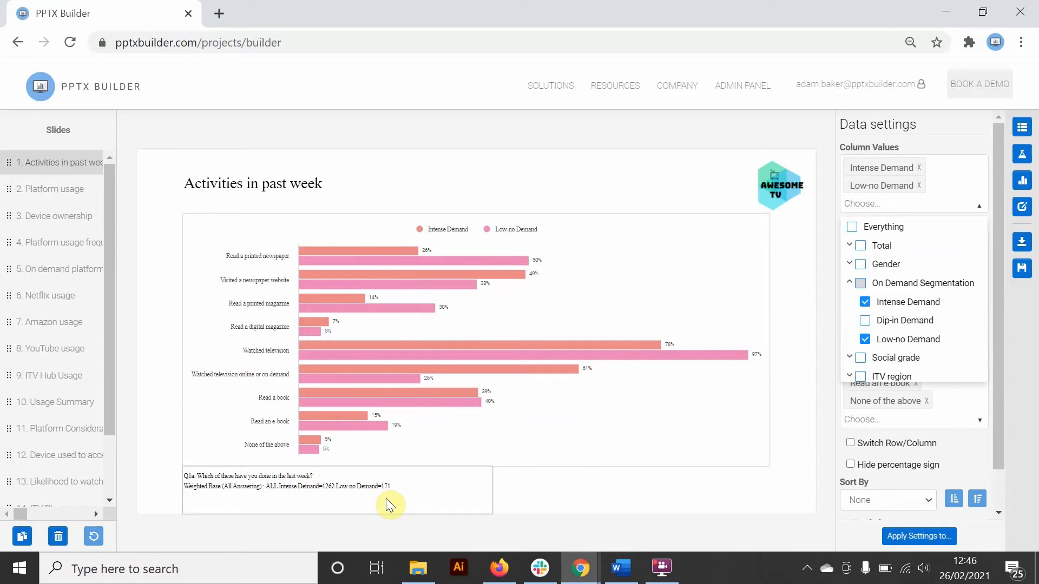
click(805, 371)
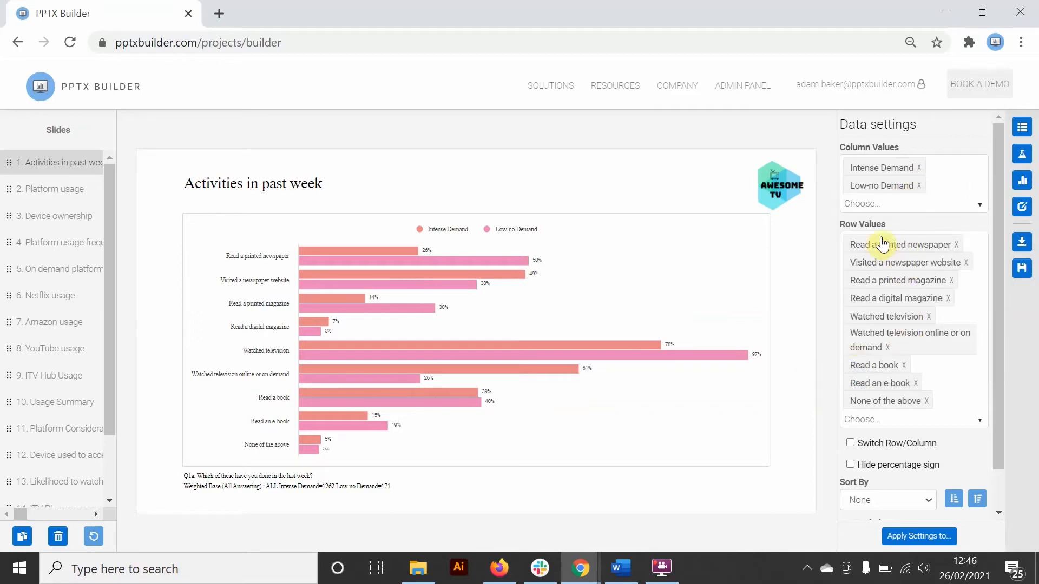
Remove the last four row values, None of the above up to Watched television online or on demand, and restore all rows
click(925, 401)
click(915, 383)
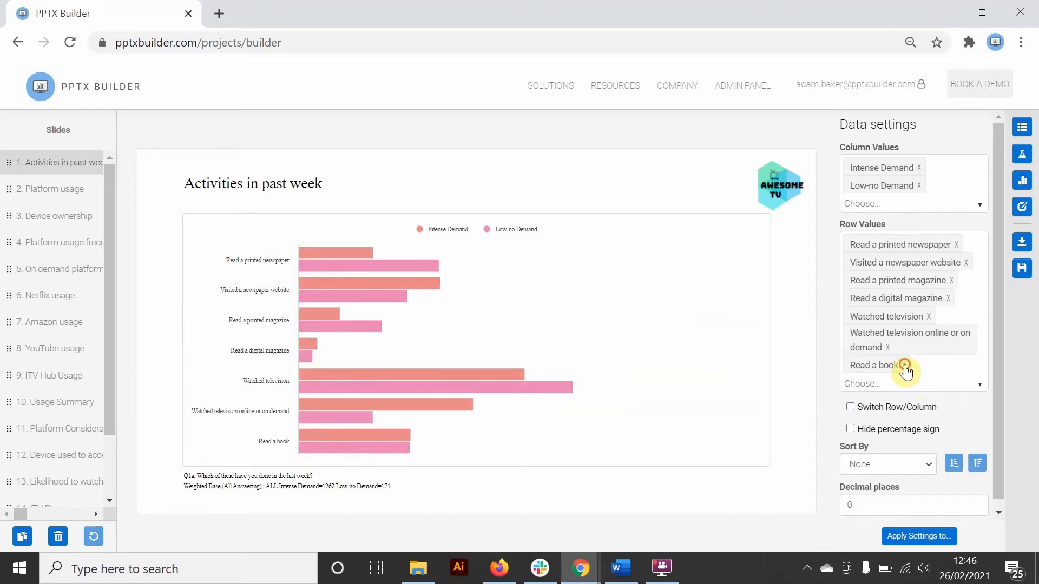
click(903, 365)
click(888, 348)
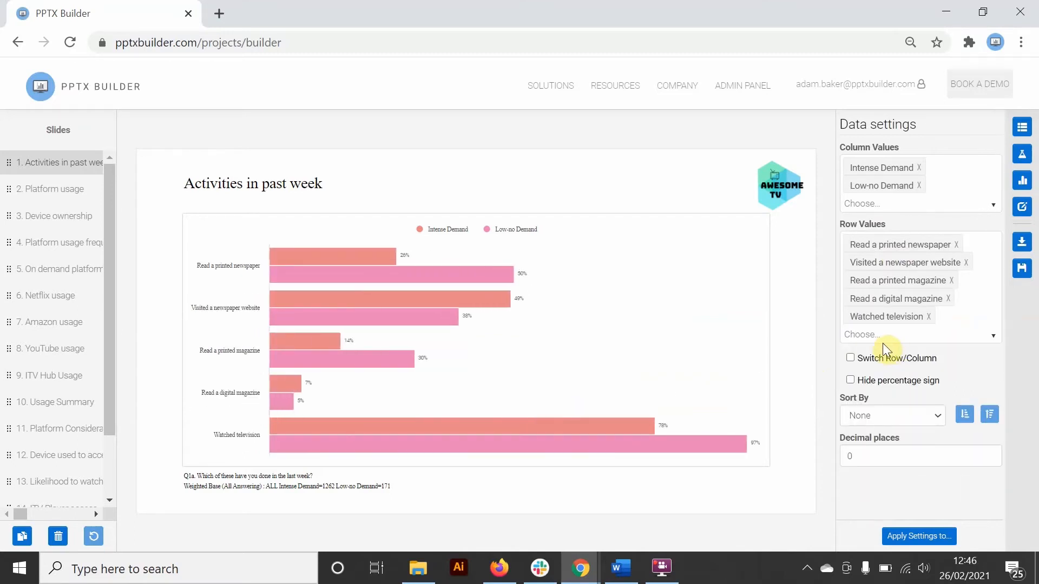
click(879, 335)
click(851, 356)
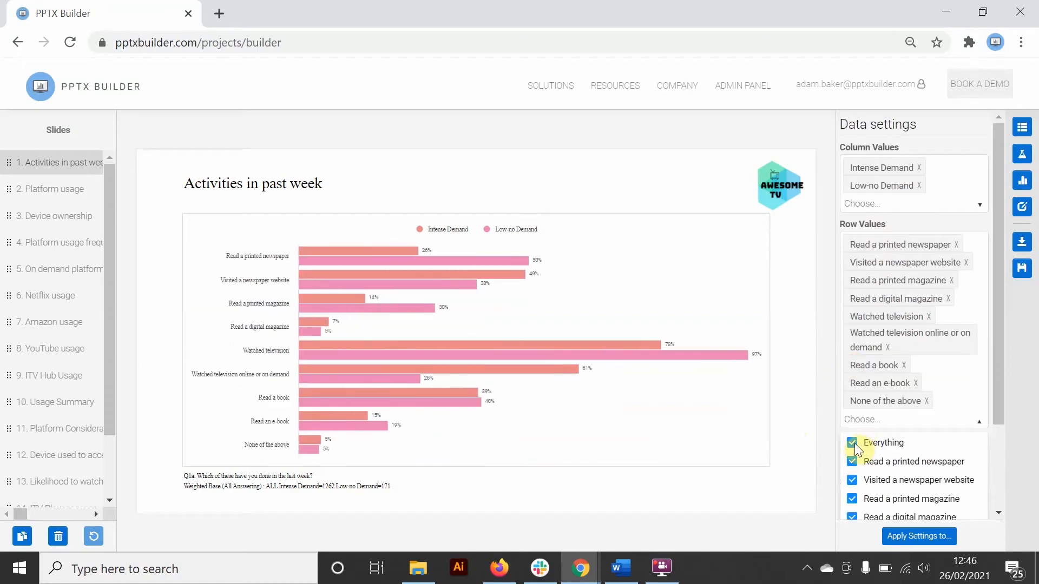
Exclude the Read a printed newspaper and Visited a newspaper website rows from the chart and reselect all row values
click(853, 462)
click(854, 463)
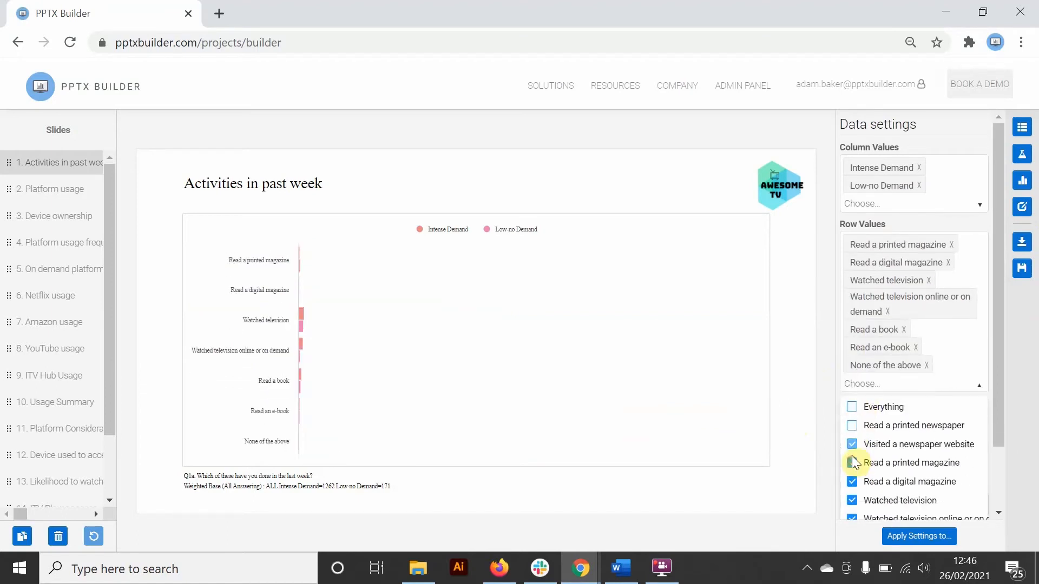
click(853, 409)
click(817, 407)
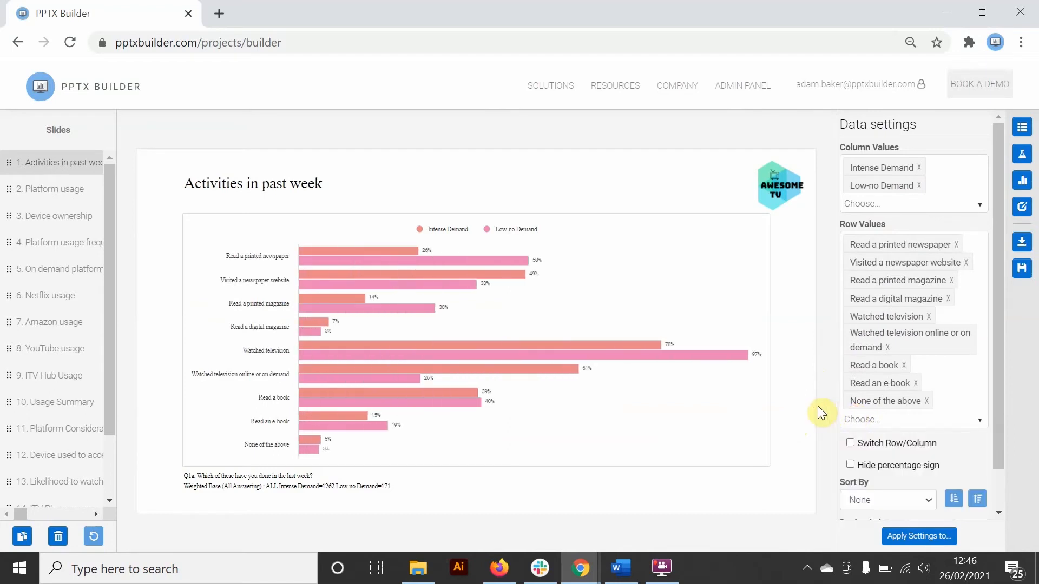
Sort the chart's rows by Intense Demand
scroll(923, 377, down, 1)
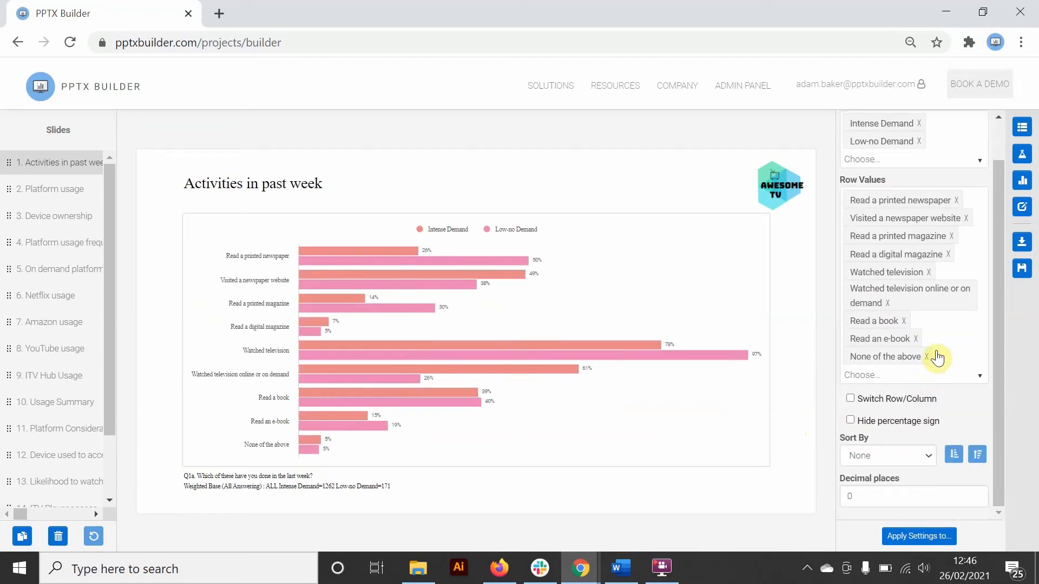
click(888, 460)
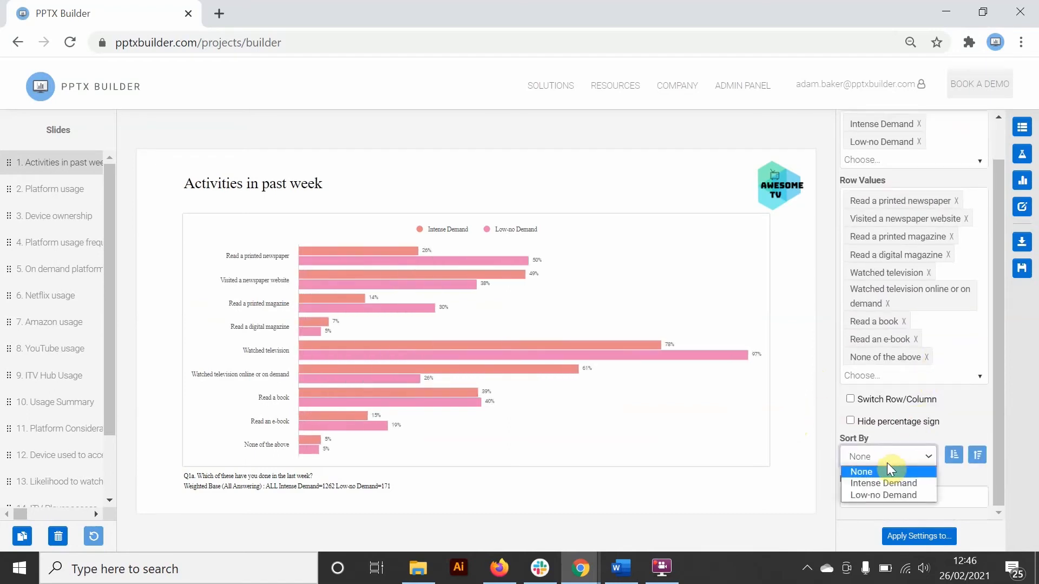
click(883, 479)
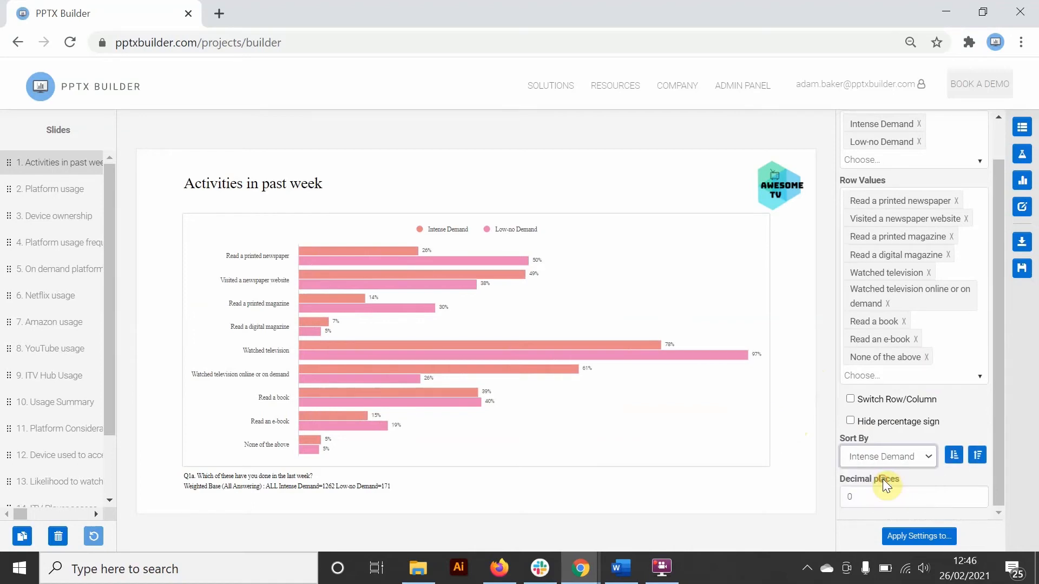
Try sorting the chart's rows by Low-no Demand, and return the sort to Intense Demand
click(882, 455)
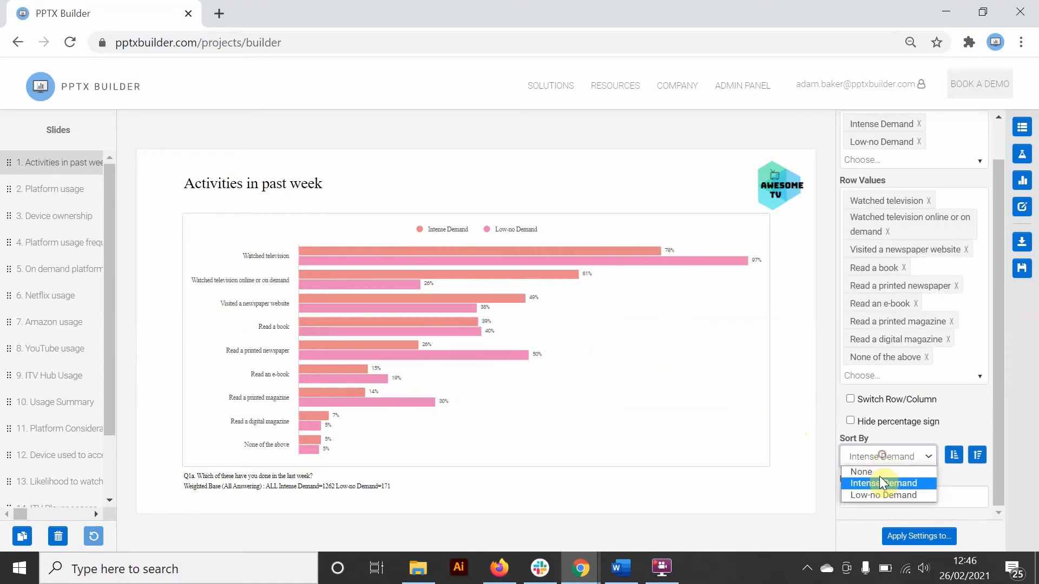
click(876, 492)
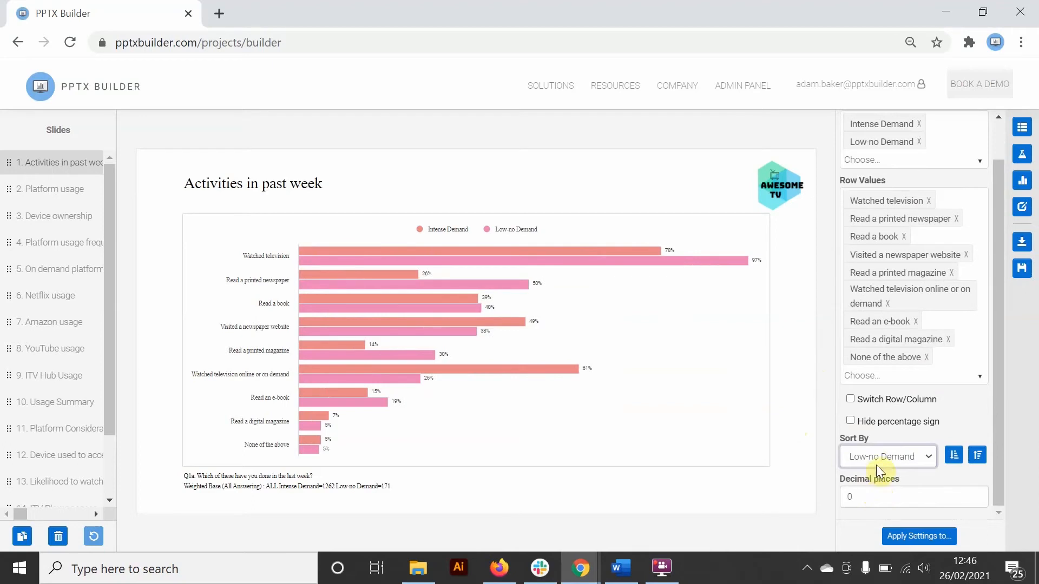
click(874, 459)
click(871, 482)
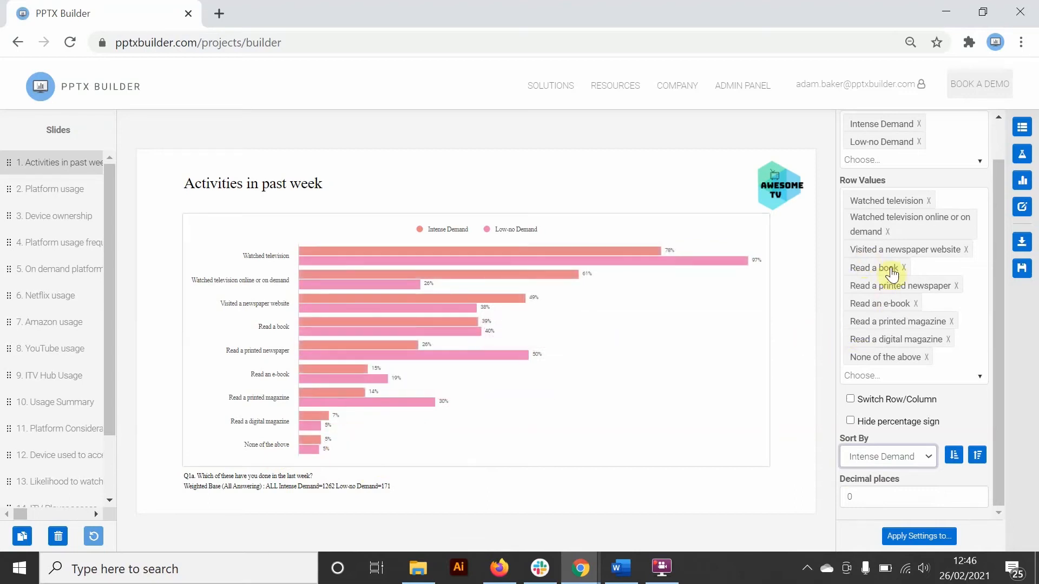
Move None of the above before Read a book and back to the end, and place Watched television online or on demand first among the rows
drag(875, 366, 890, 272)
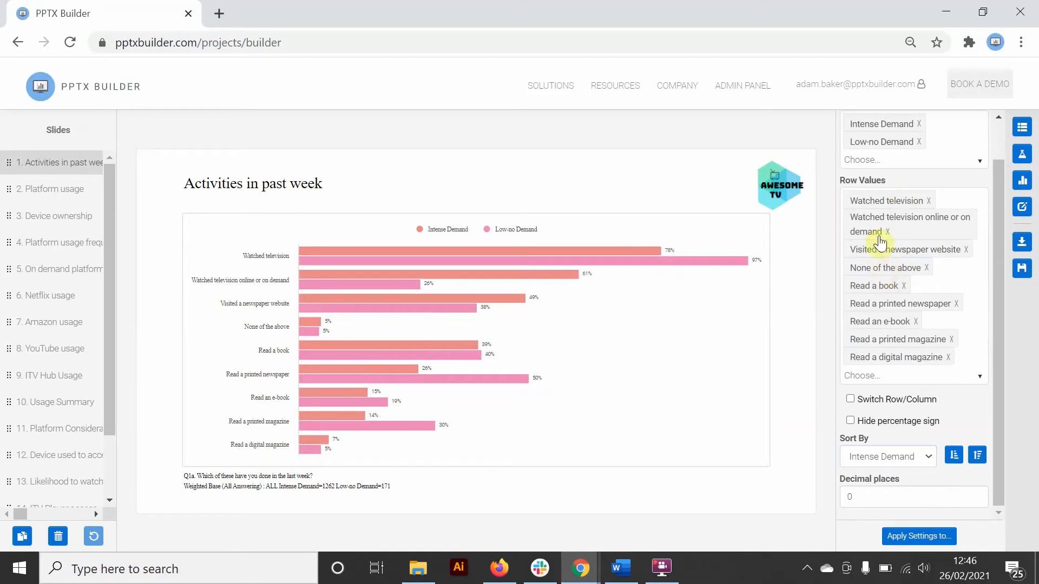
drag(866, 269, 862, 359)
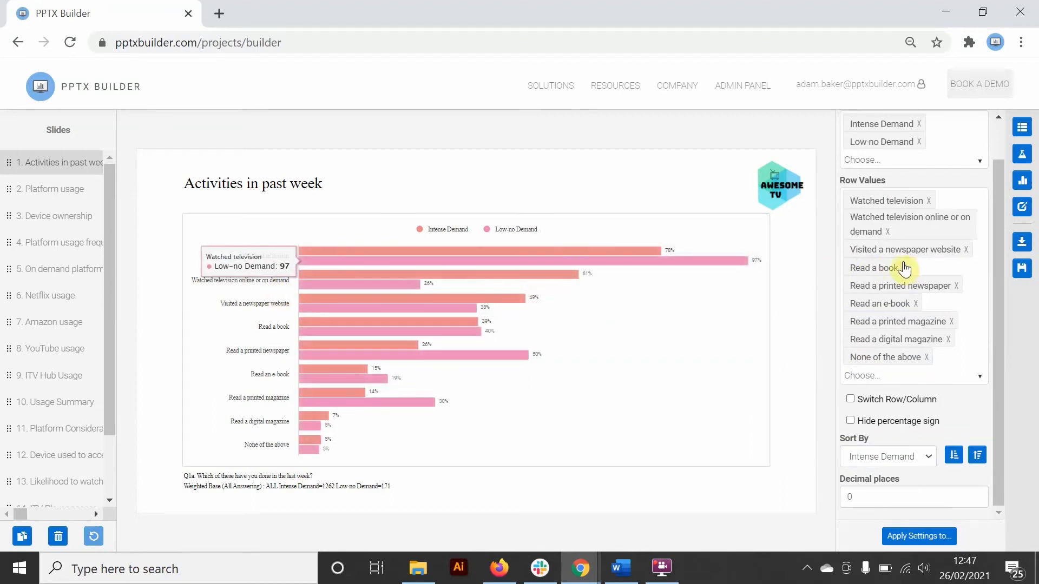
drag(918, 234, 886, 202)
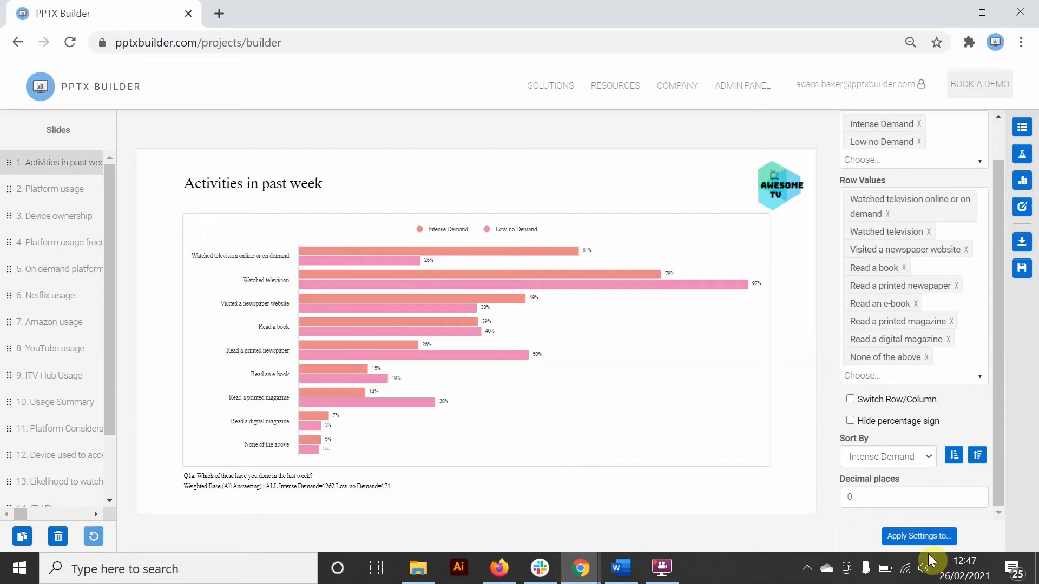
Change the chart type on the Platform usage slide to Column
click(1020, 190)
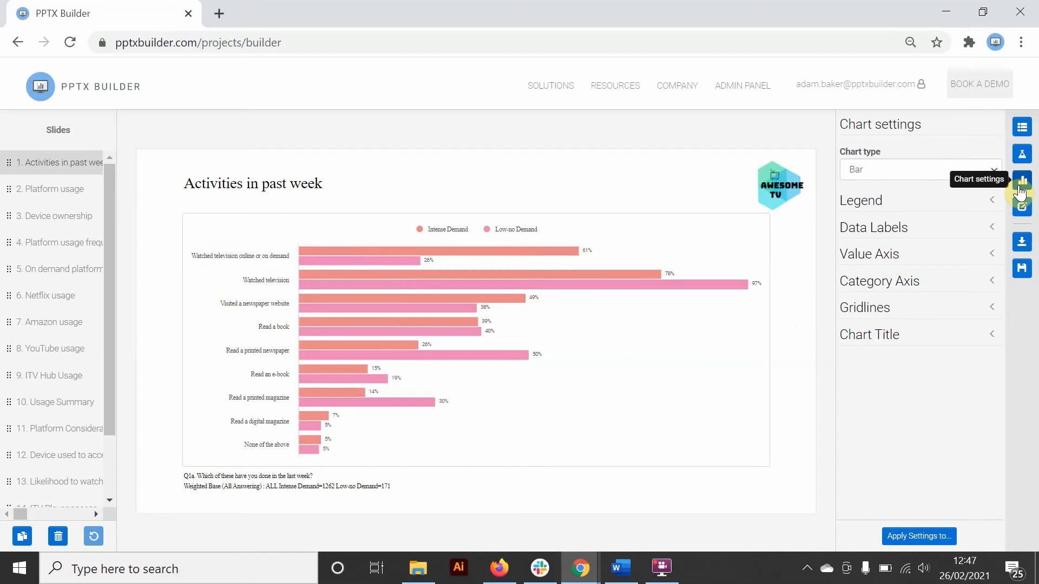
click(25, 196)
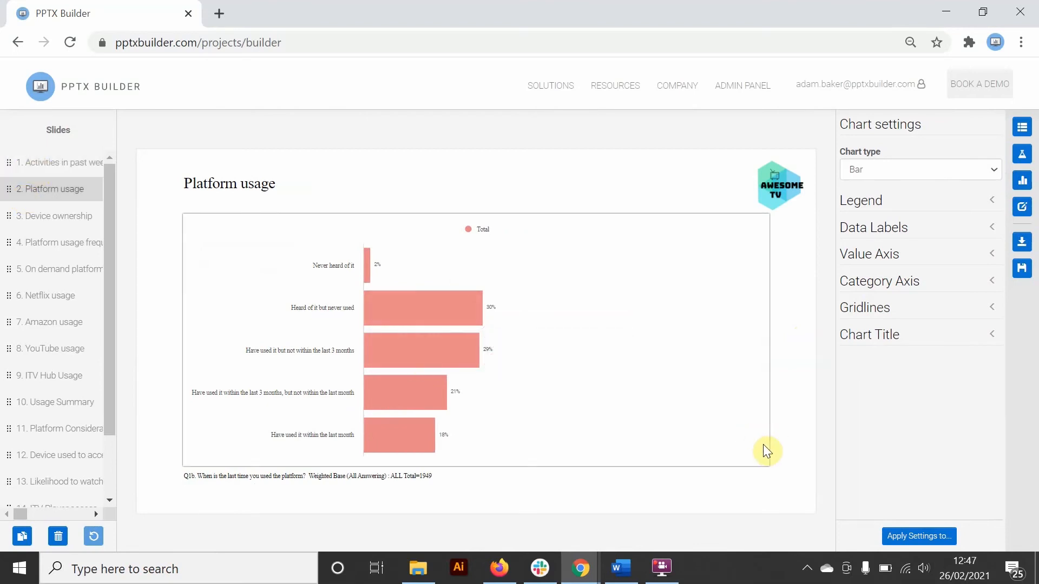
click(901, 167)
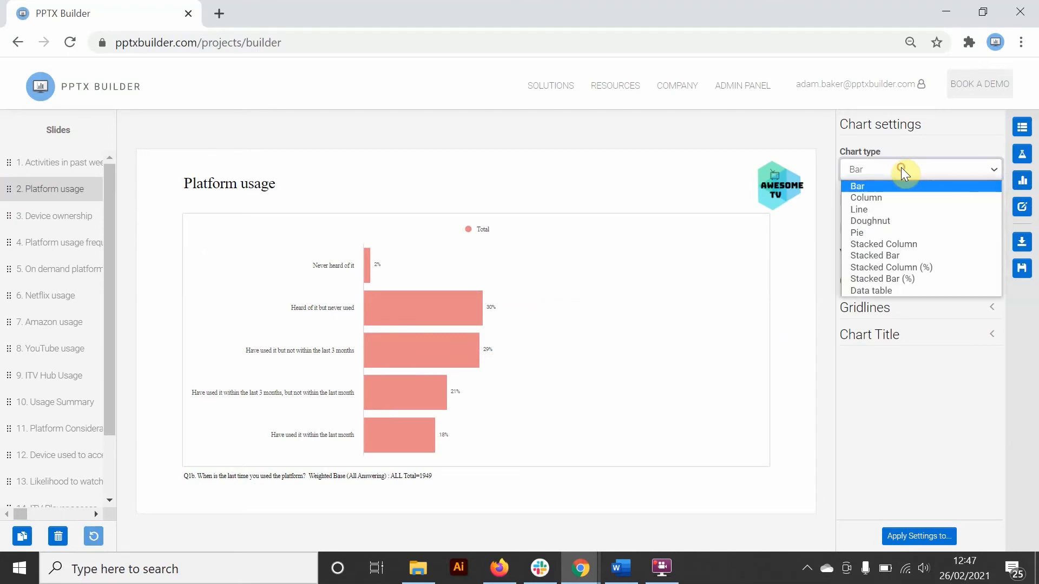
click(898, 196)
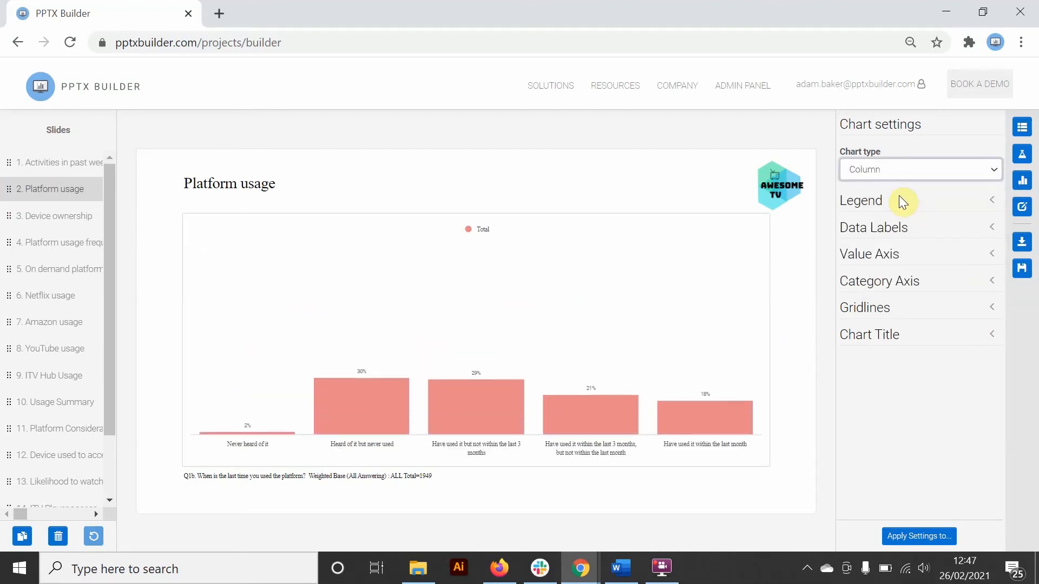
Add Gender to the column values of the Platform usage chart, alongside Total
click(1022, 127)
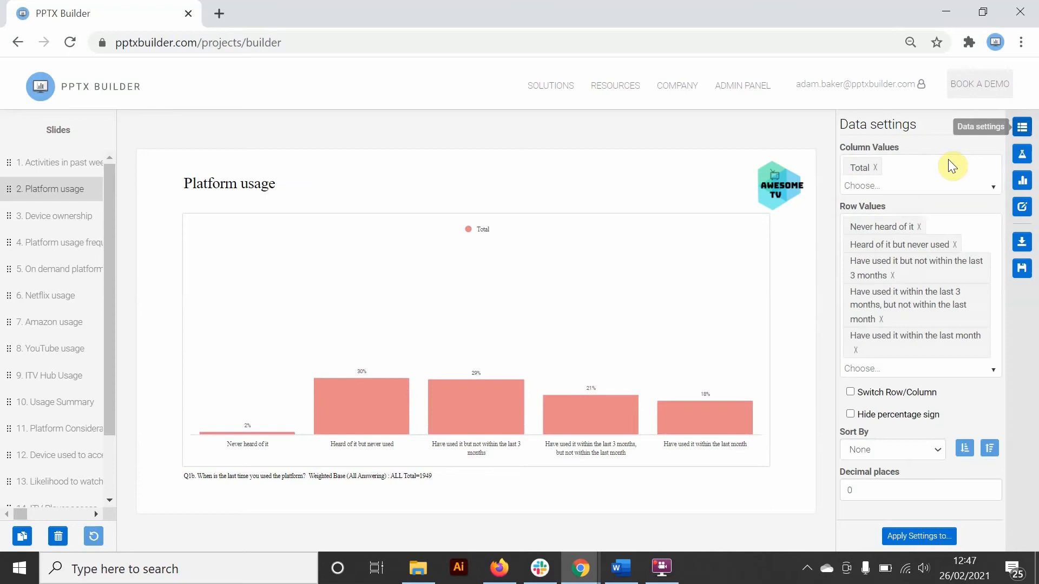
click(897, 185)
click(860, 246)
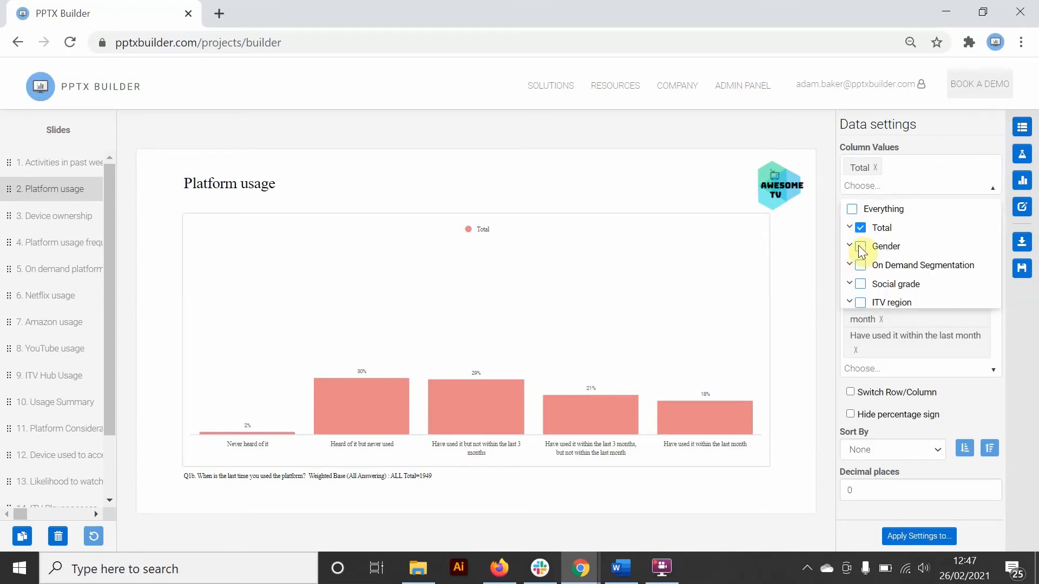
click(809, 307)
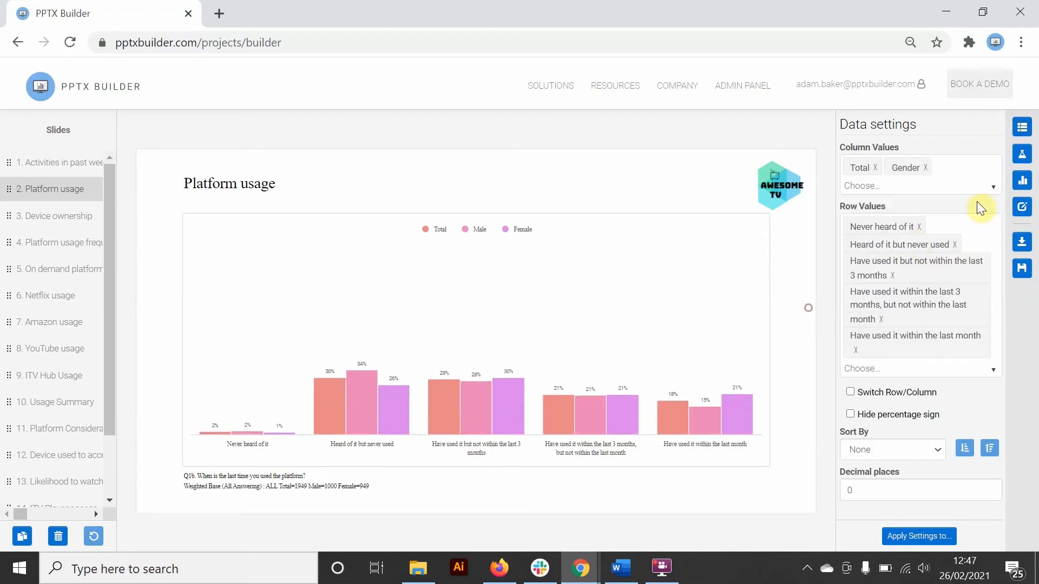
Position the Platform usage chart's legend on the right and set its font size to 12
click(1021, 182)
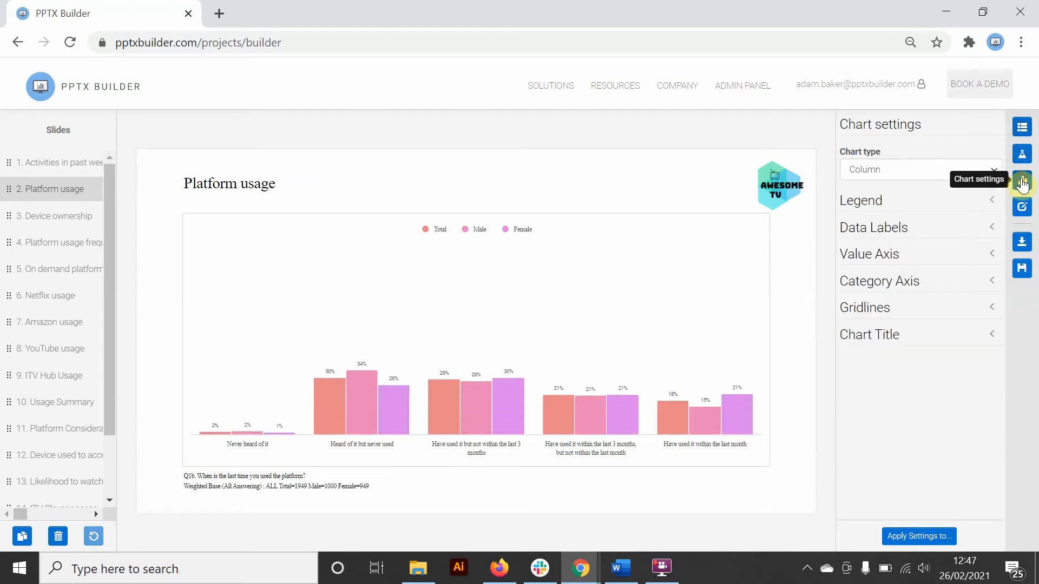
click(930, 202)
click(914, 242)
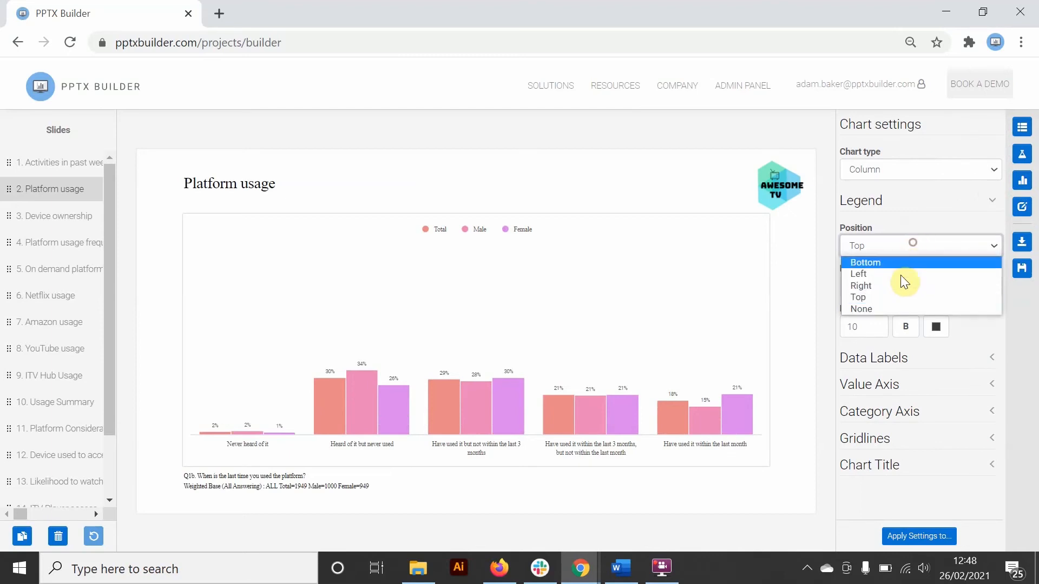
click(895, 282)
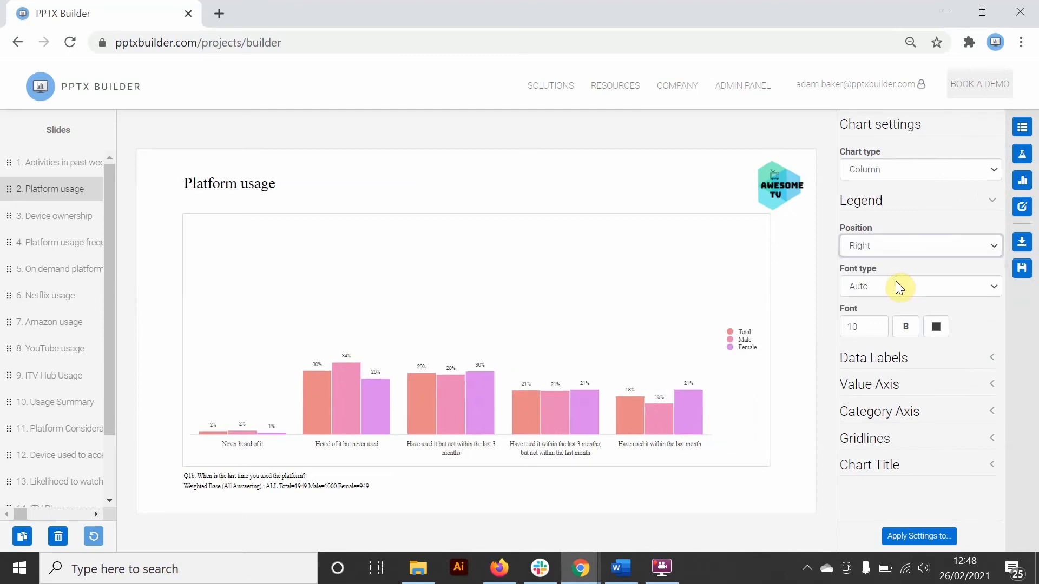
click(877, 324)
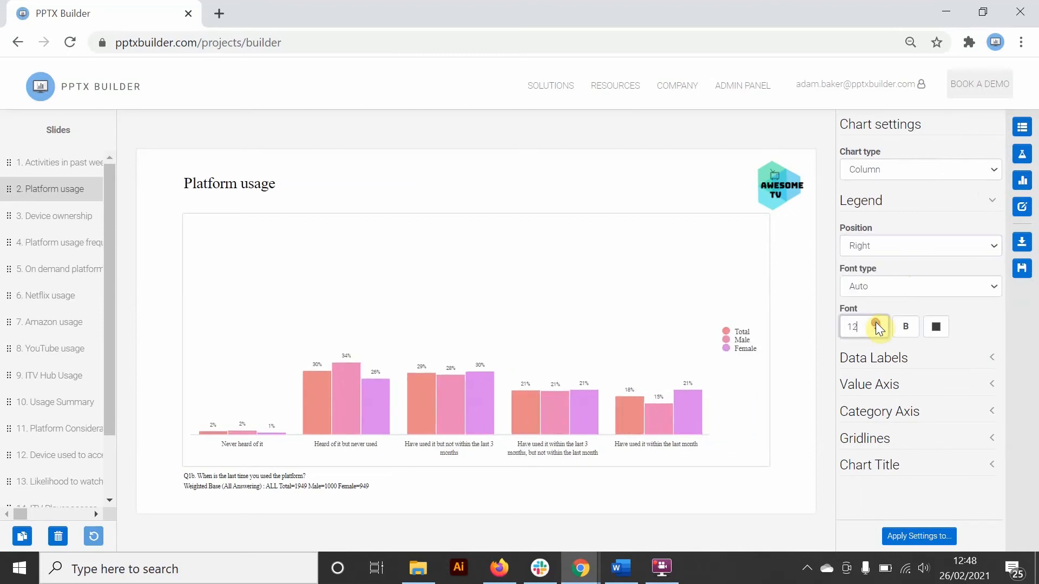
click(876, 324)
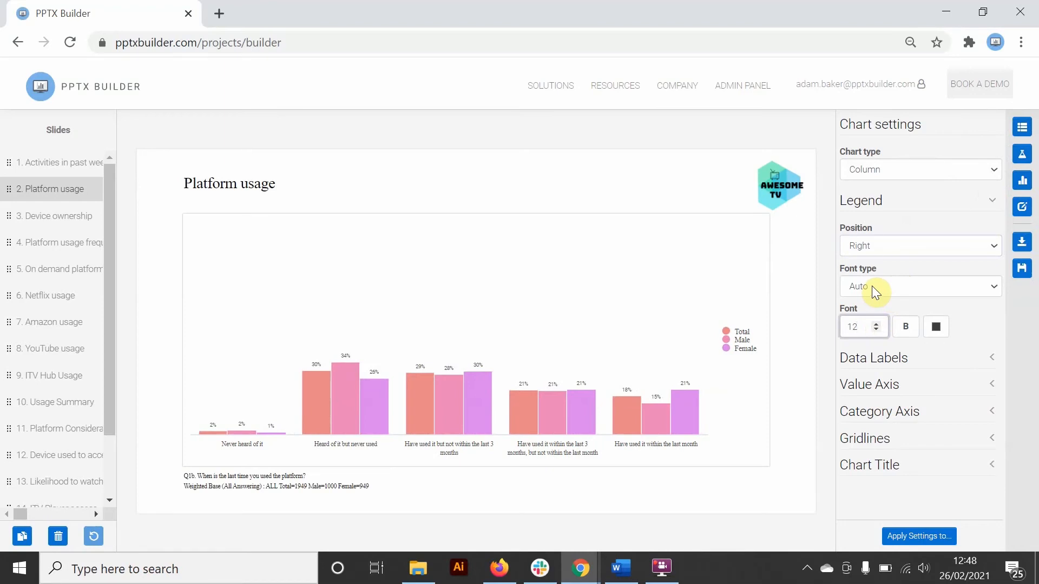
click(820, 311)
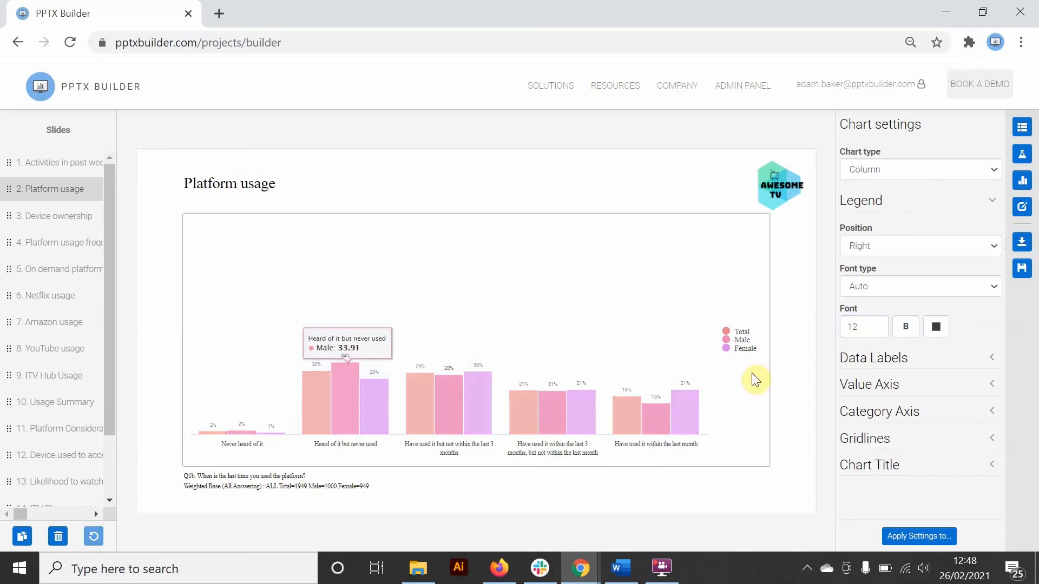
Format the Platform usage chart's data labels with font size 9, white text (RGB 255, 255, 255) and the Inside End position
click(859, 357)
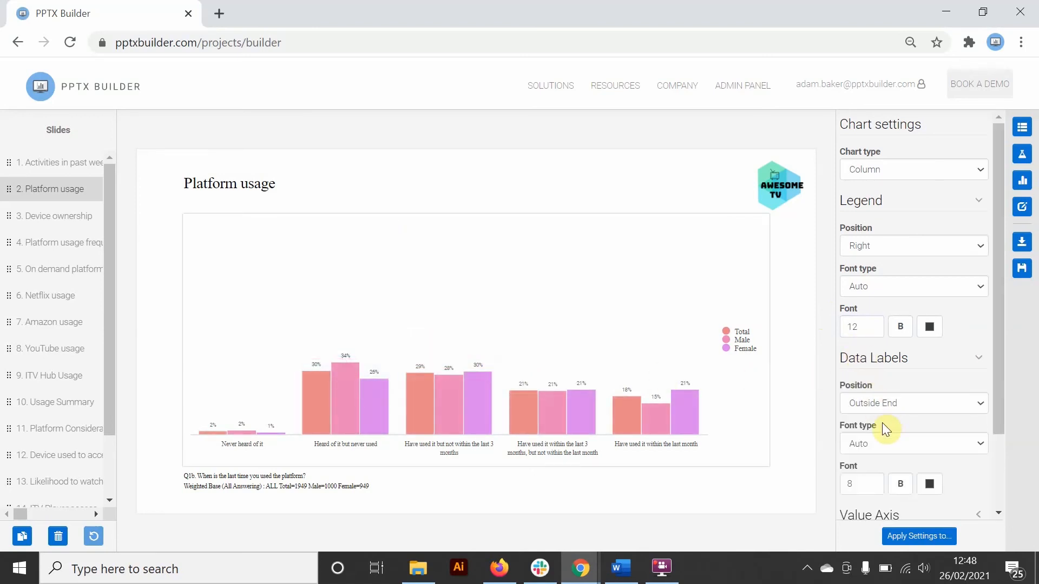
scroll(885, 430, down, 1)
click(872, 468)
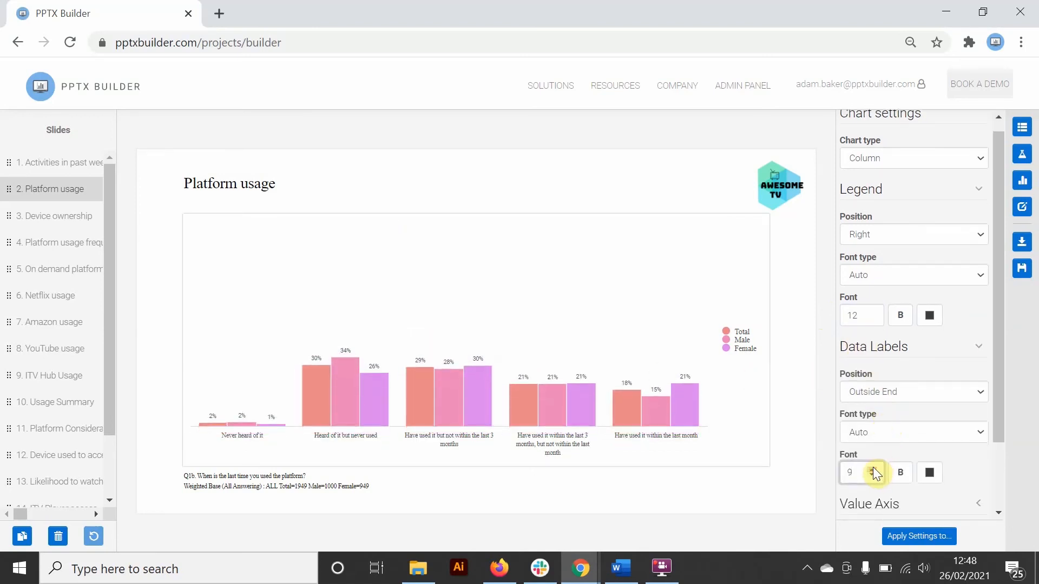
click(930, 472)
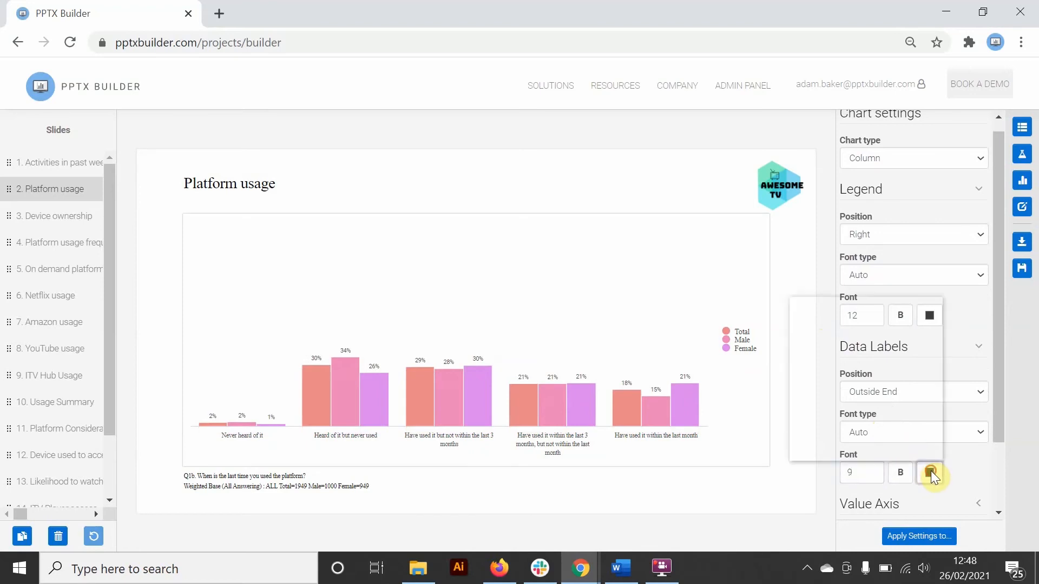
drag(810, 323, 768, 281)
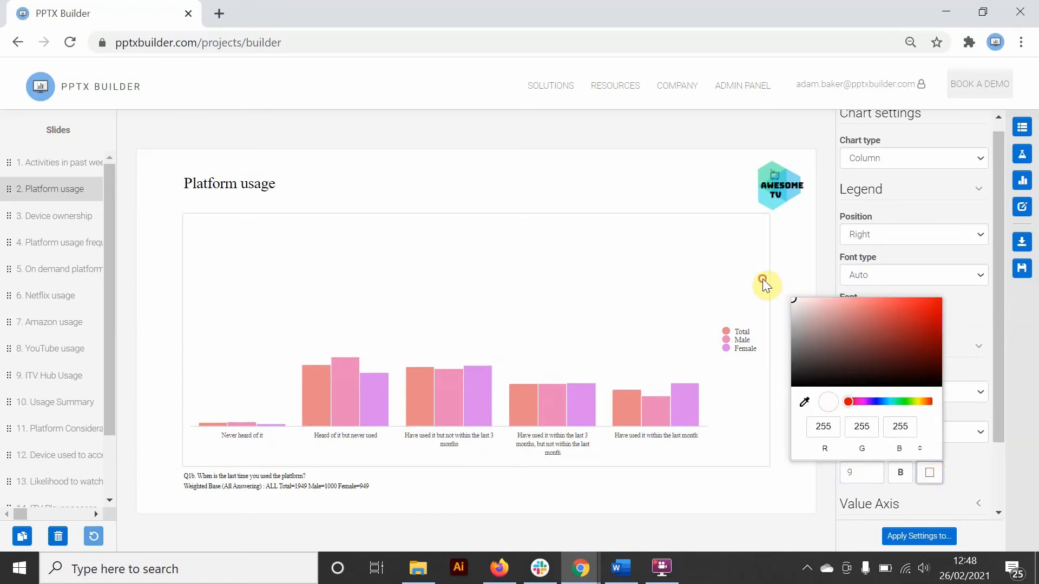
click(785, 272)
click(856, 392)
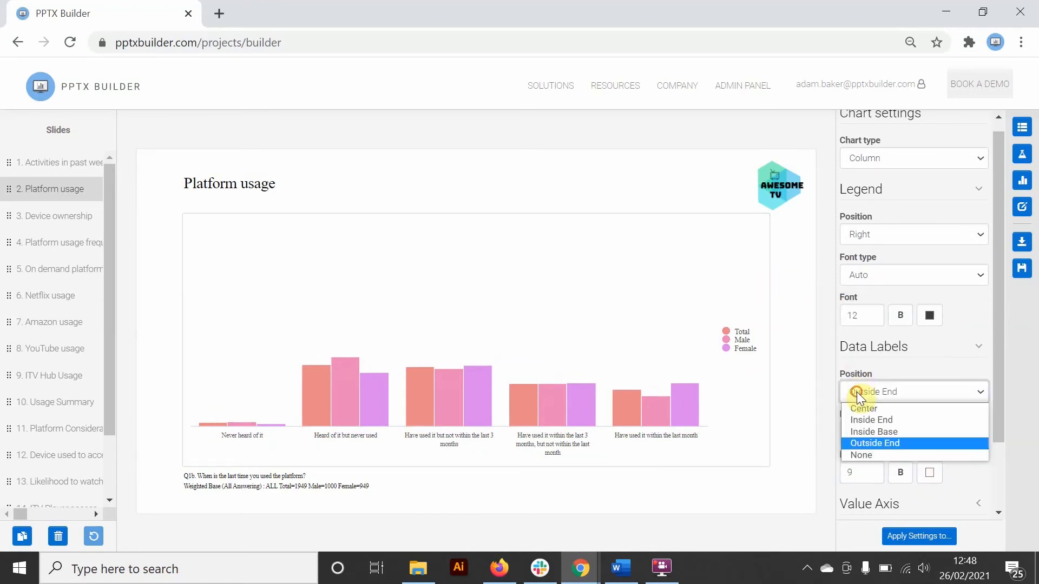
click(865, 420)
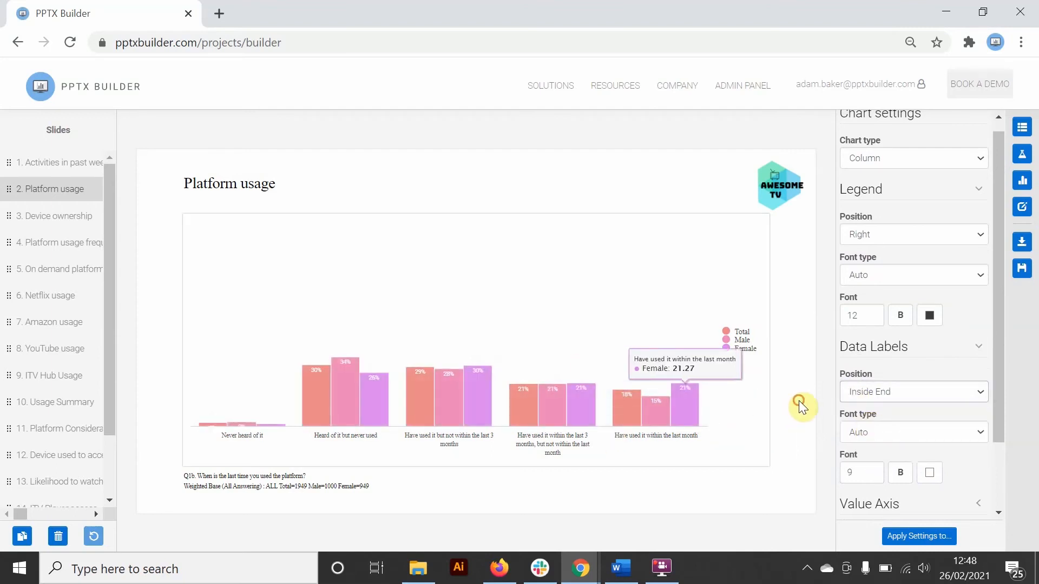
scroll(860, 404, down, 2)
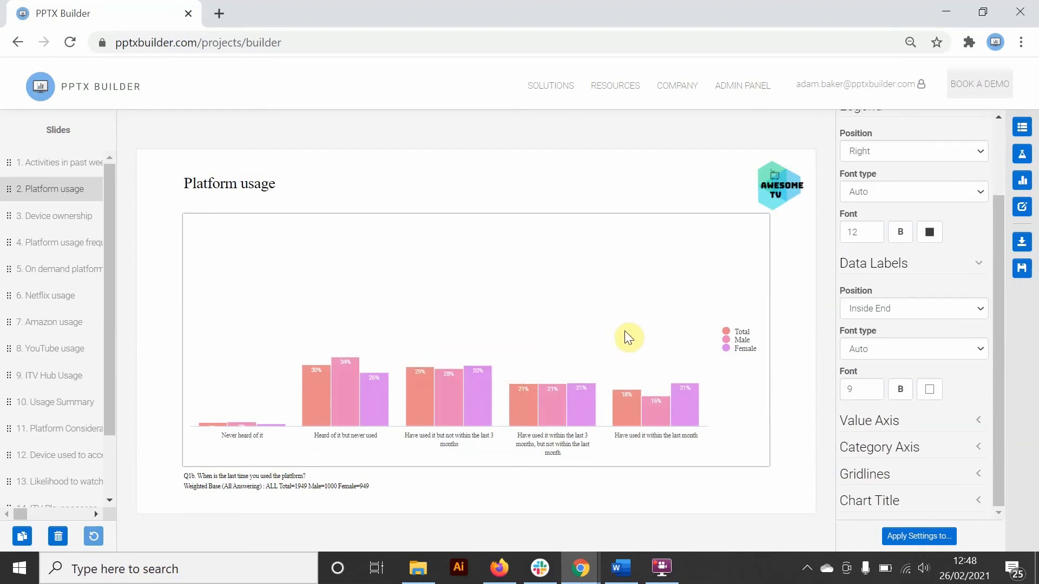
Download the finished deck as a .pptx file and open it in PowerPoint
click(1018, 249)
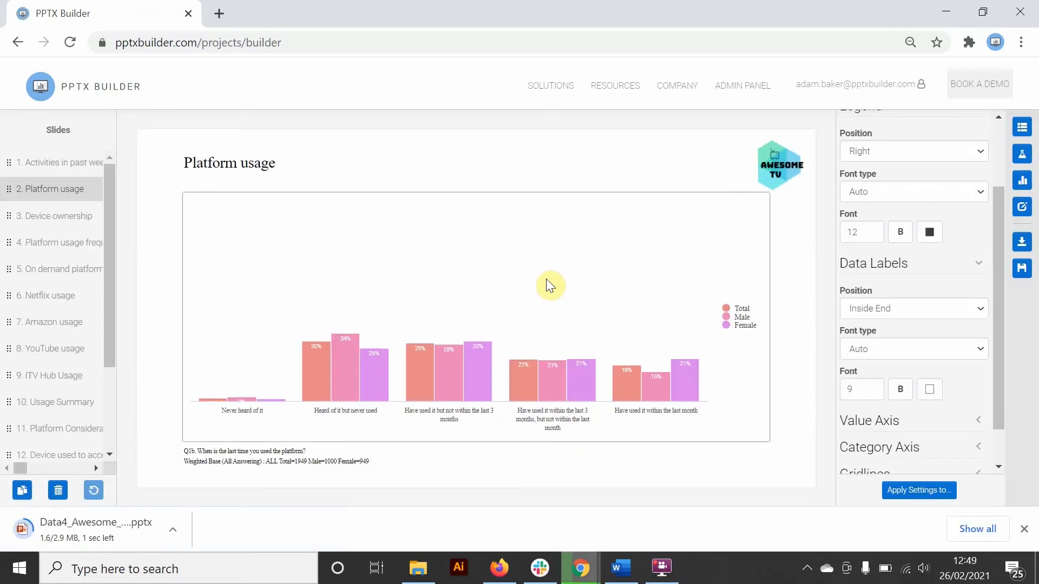
mouse_move(242, 387)
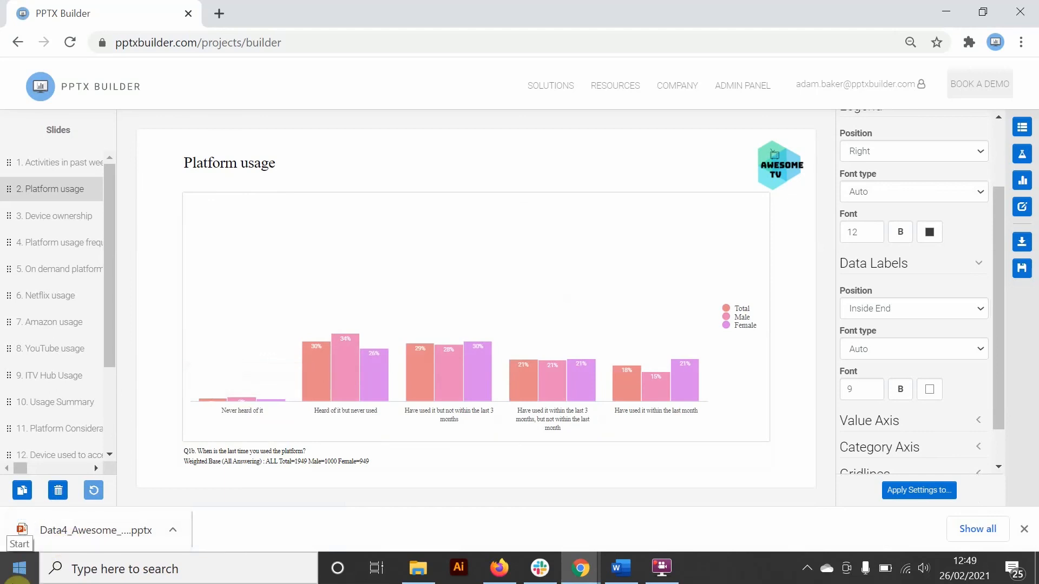
click(62, 535)
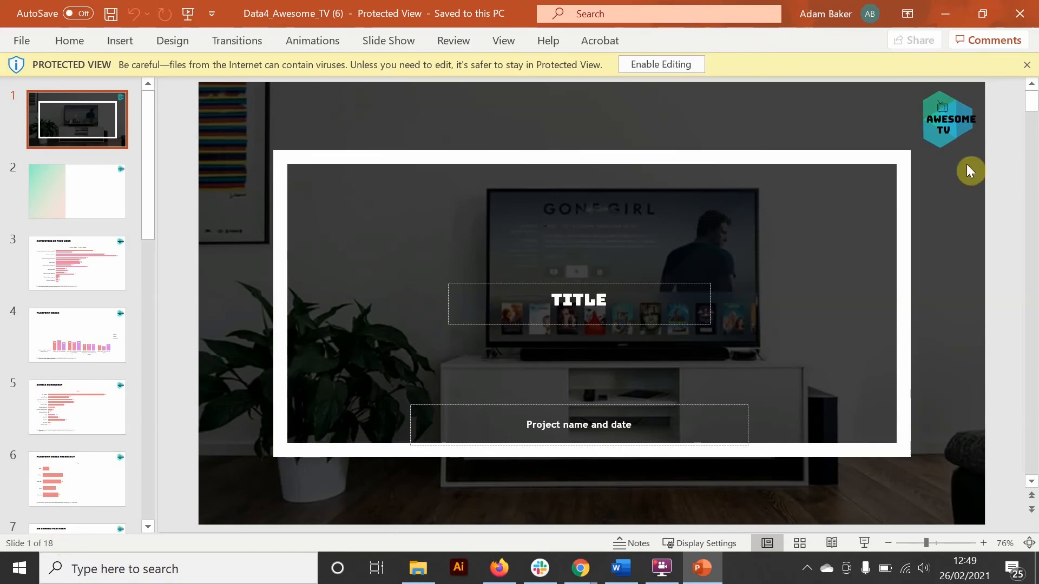
Enable editing of the downloaded presentation and go to slide 3, the Activities in past week chart
click(638, 64)
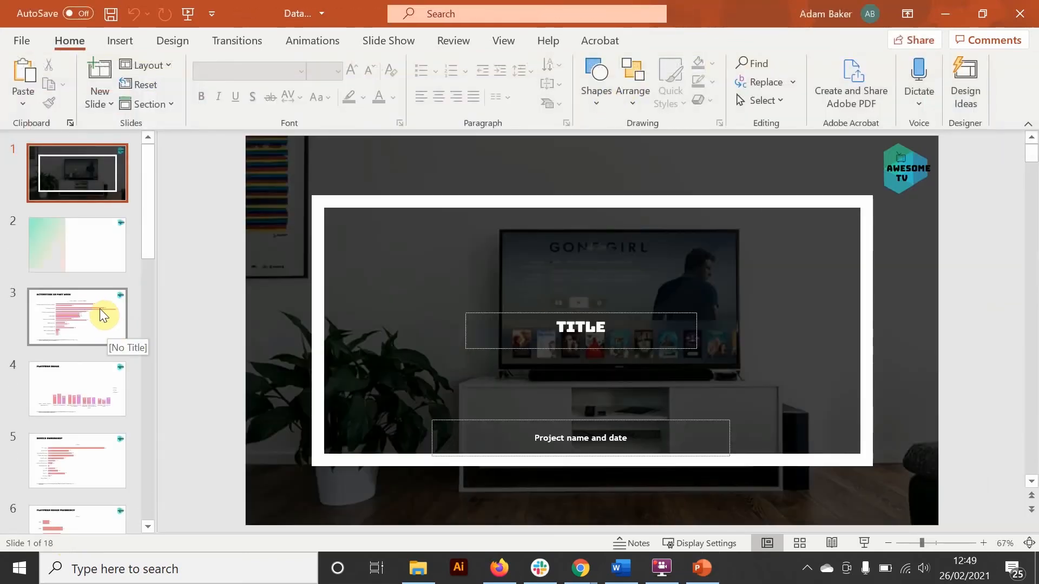
click(100, 310)
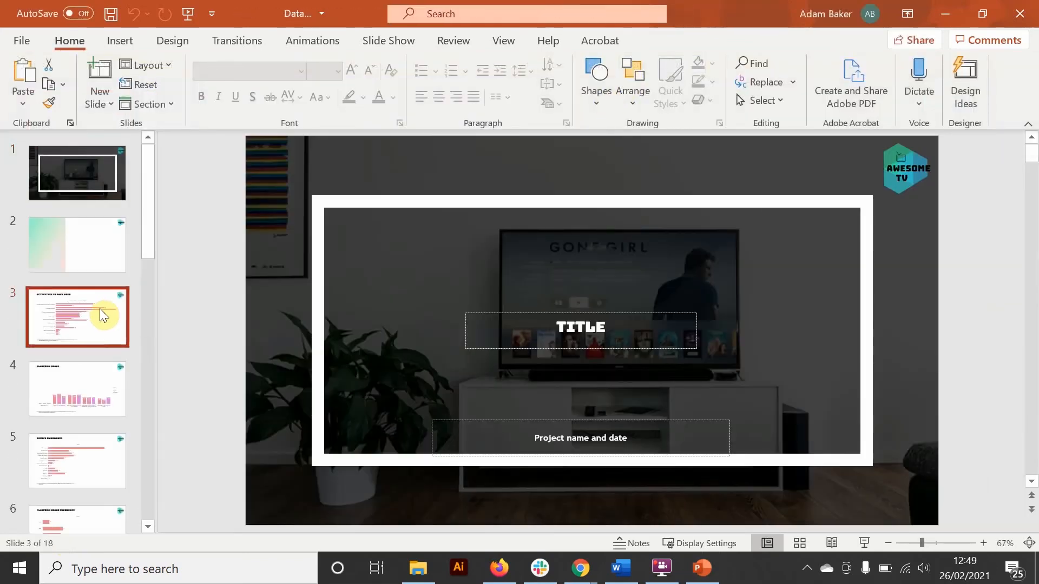